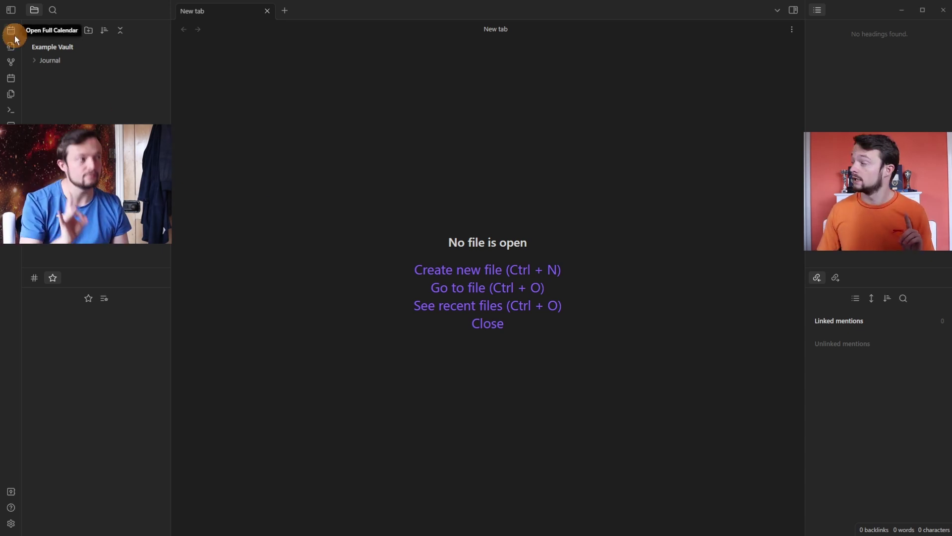
- Open Full Calendar, cycle through its week, day and list layouts, then return to the community plugins list
{"action": "left_click", "coordinate": [16, 37]}
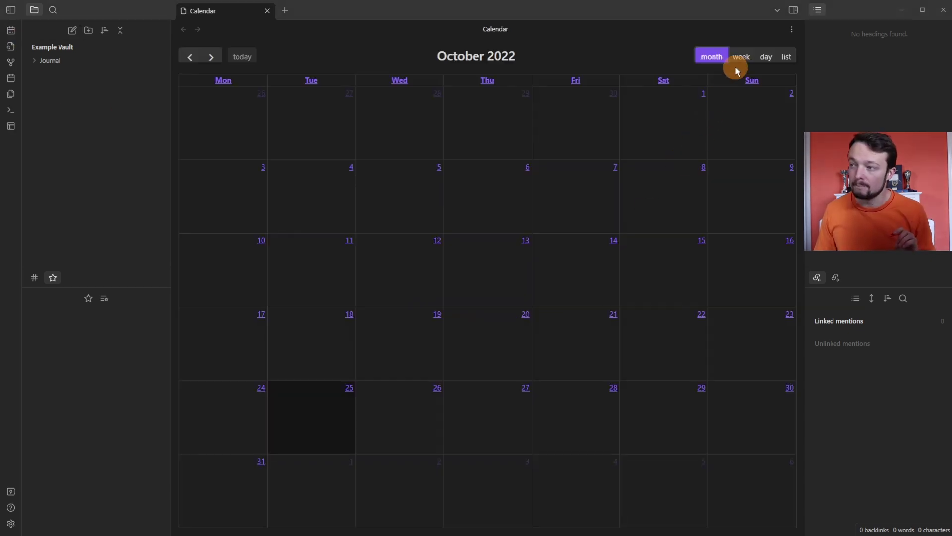
{"action": "left_click", "coordinate": [739, 59]}
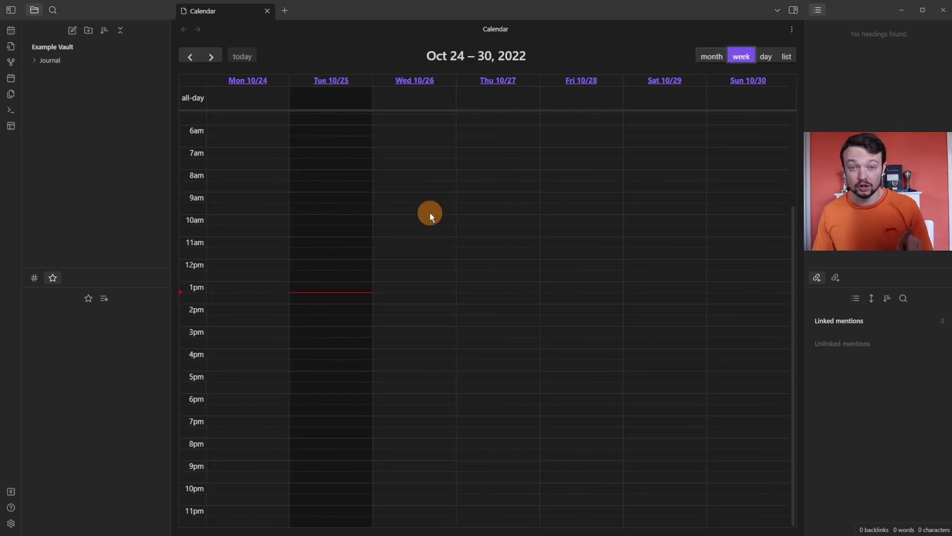
{"action": "left_click", "coordinate": [766, 57]}
{"action": "left_click", "coordinate": [787, 57]}
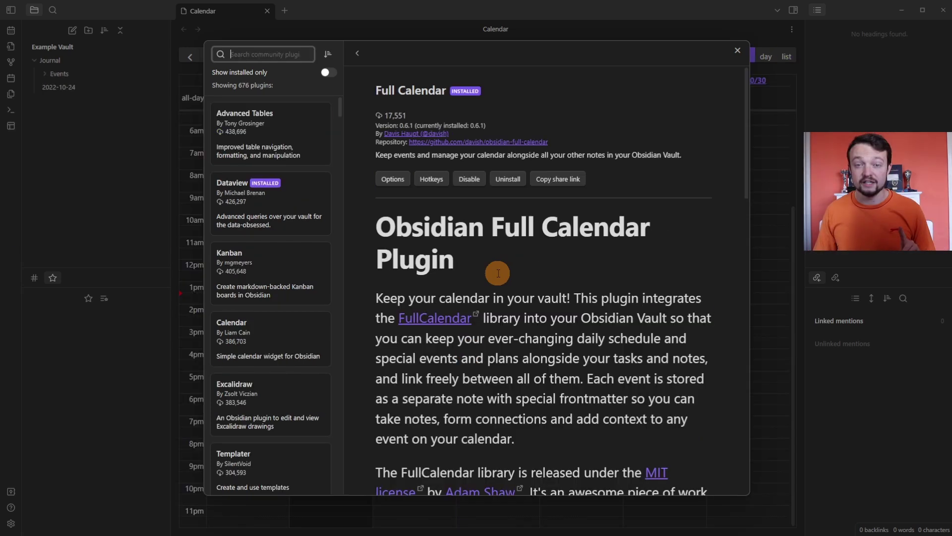
{"action": "left_click", "coordinate": [137, 239]}
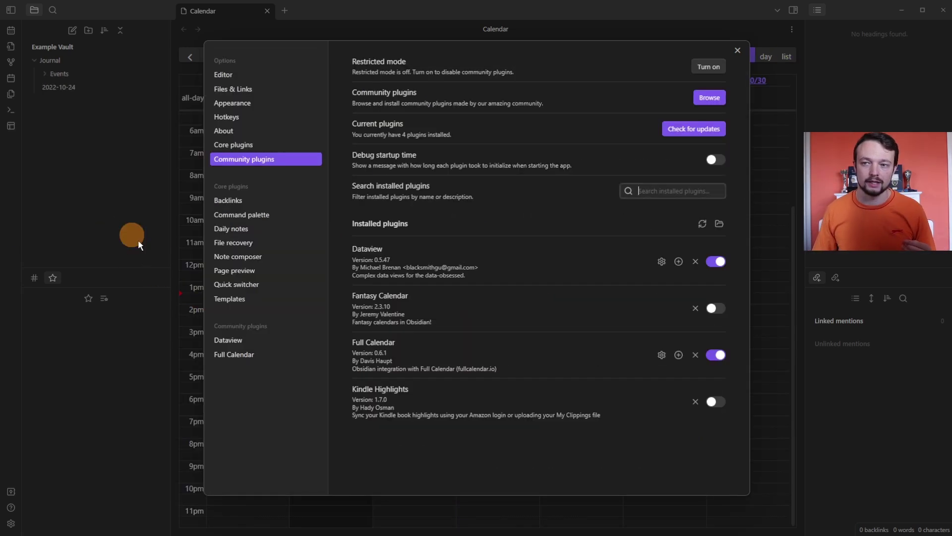
- Move Event 1 to 3:00–4:00 on Tuesday and save it as an all-day event
{"action": "left_click", "coordinate": [165, 258]}
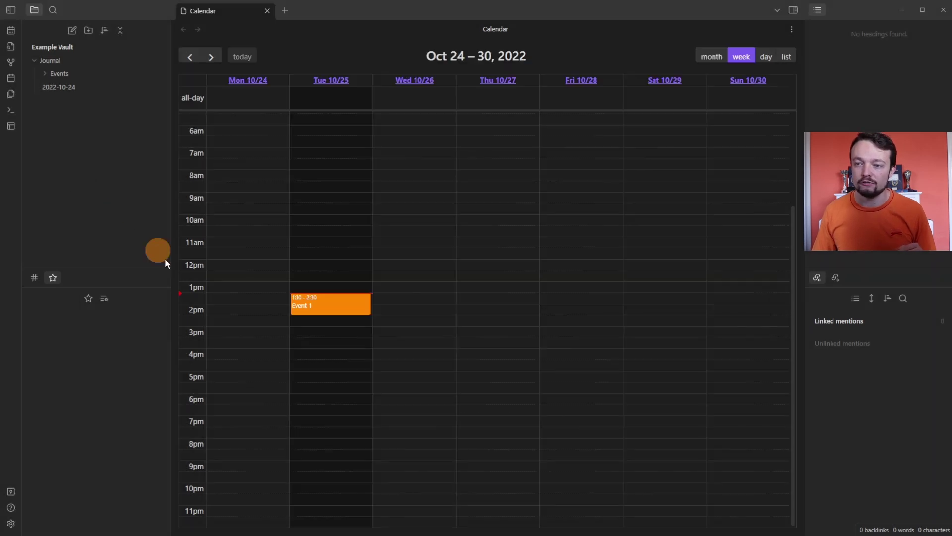
{"action": "left_click", "coordinate": [329, 310]}
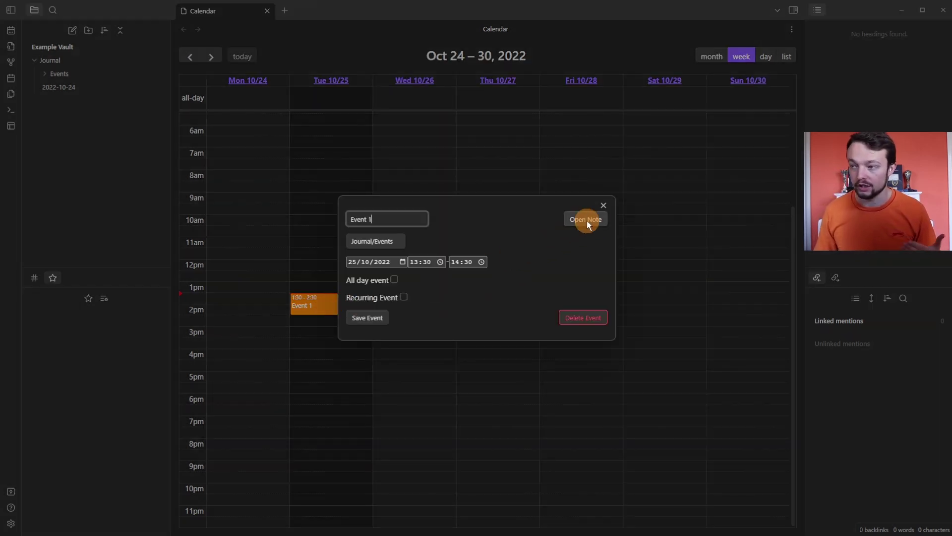
{"action": "left_click", "coordinate": [365, 196]}
{"action": "left_click_drag", "start_coordinate": [313, 309], "coordinate": [336, 342]}
{"action": "left_click", "coordinate": [336, 341]}
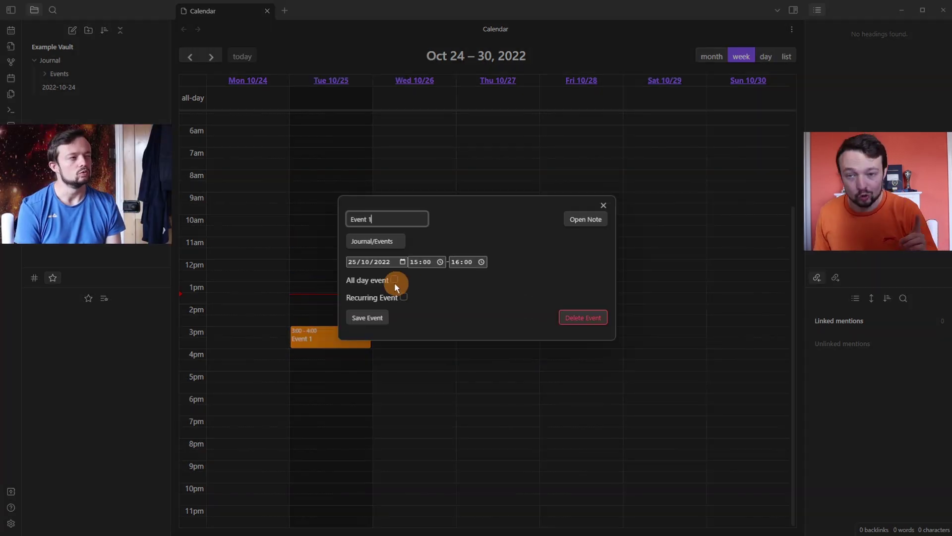
{"action": "left_click", "coordinate": [395, 280]}
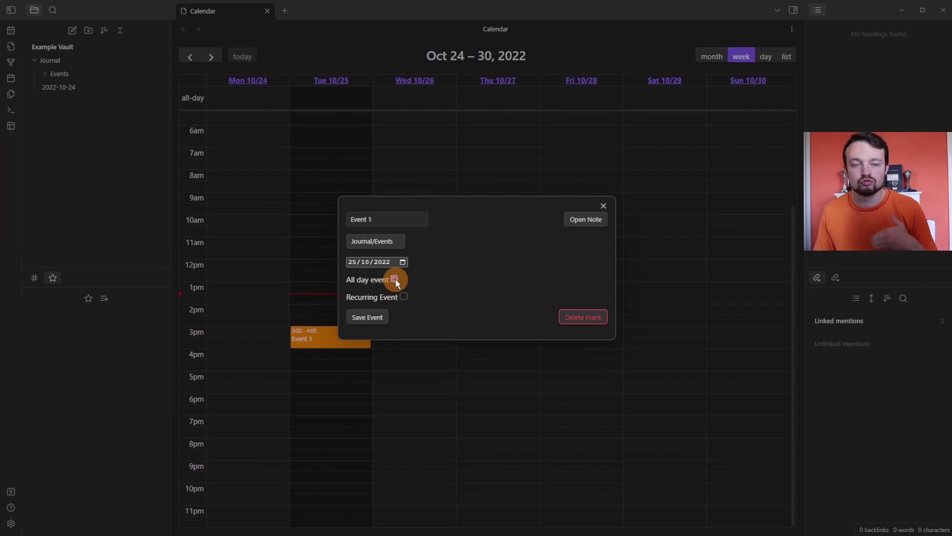
{"action": "left_click", "coordinate": [370, 318]}
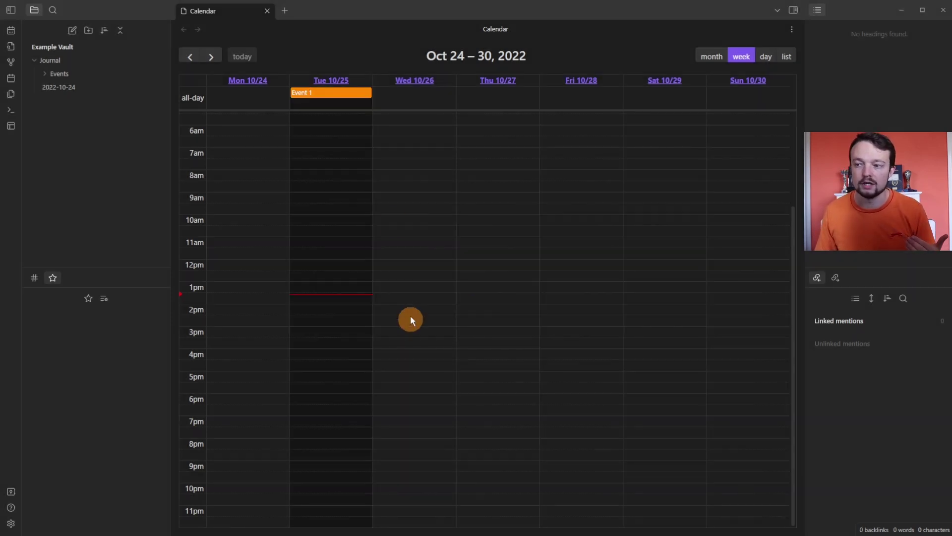
- Make Event 1 recurring on Sunday, Tuesday, Wednesday and Friday and save it
{"action": "left_click", "coordinate": [318, 94]}
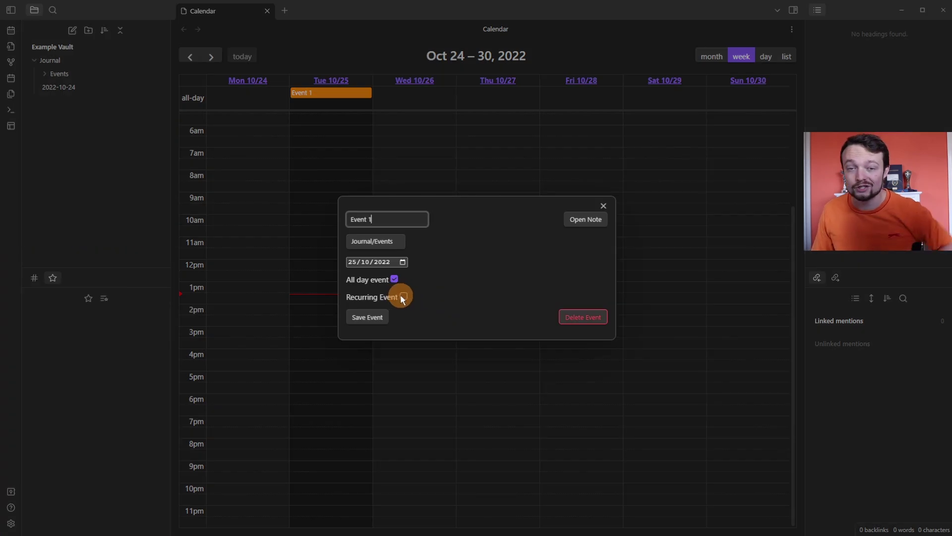
{"action": "left_click", "coordinate": [402, 297]}
{"action": "left_click", "coordinate": [354, 287]}
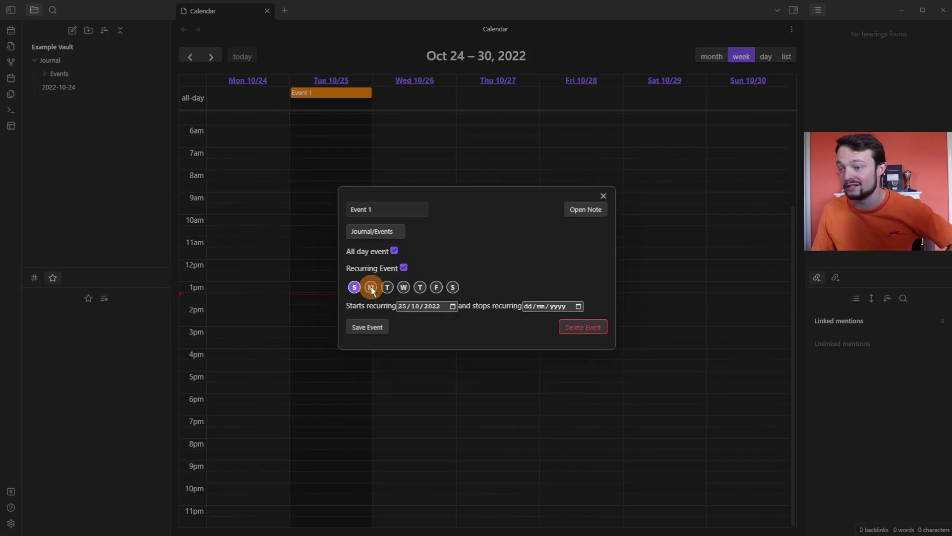
{"action": "left_click", "coordinate": [371, 287]}
{"action": "left_click", "coordinate": [387, 287]}
{"action": "left_click", "coordinate": [403, 288]}
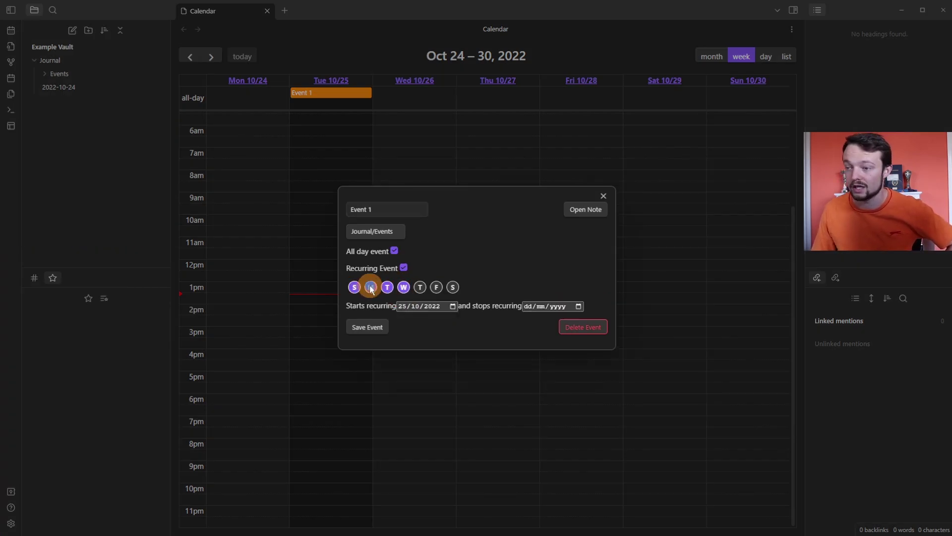
{"action": "left_click", "coordinate": [371, 288]}
{"action": "left_click", "coordinate": [436, 287]}
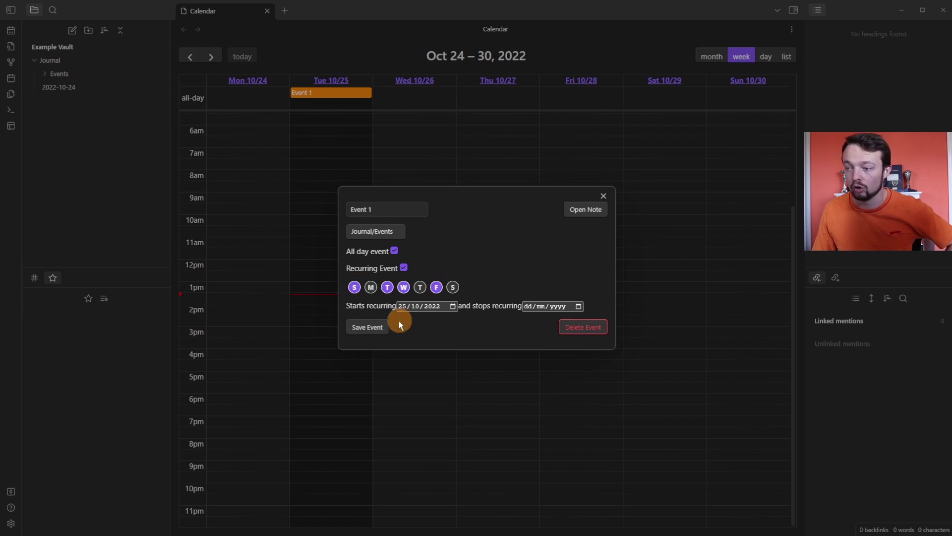
{"action": "left_click", "coordinate": [368, 327]}
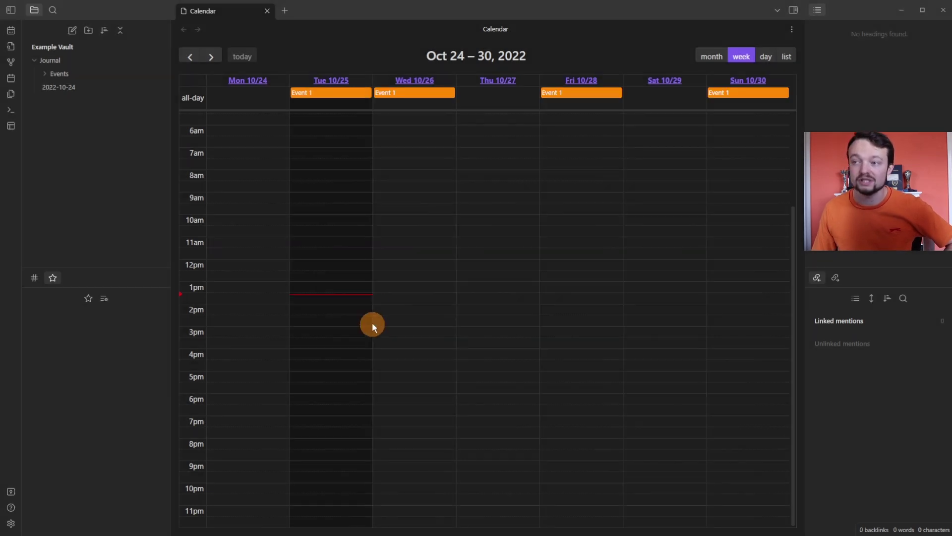
- Advance the calendar four weeks to Nov 21–27, 2022
{"action": "left_click", "coordinate": [214, 58]}
{"action": "left_click", "coordinate": [213, 59]}
{"action": "left_click", "coordinate": [213, 59]}
{"action": "left_click", "coordinate": [212, 59]}
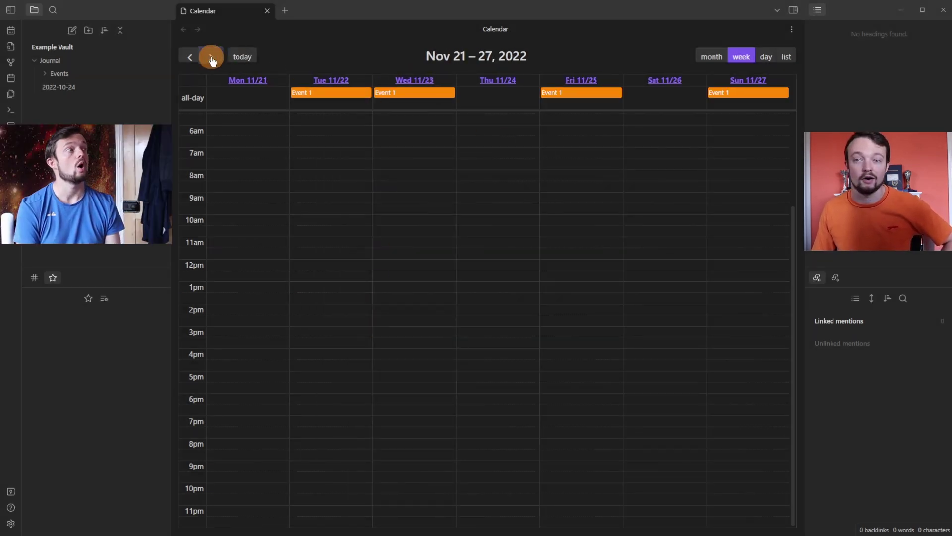
- Open Full Calendar settings and inspect the Journal/Events colour and source type, keeping Local
{"action": "key", "text": "ctrl+comma"}
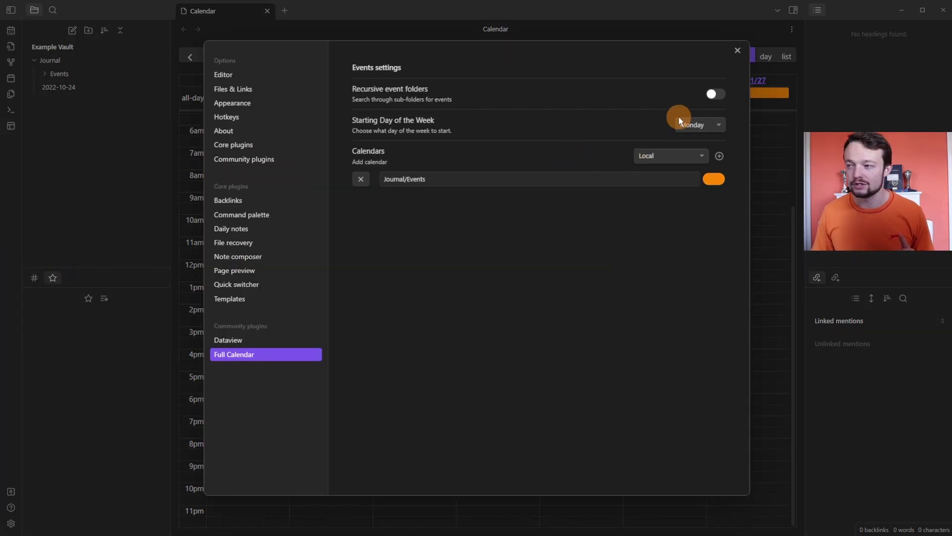
{"action": "left_click", "coordinate": [715, 180]}
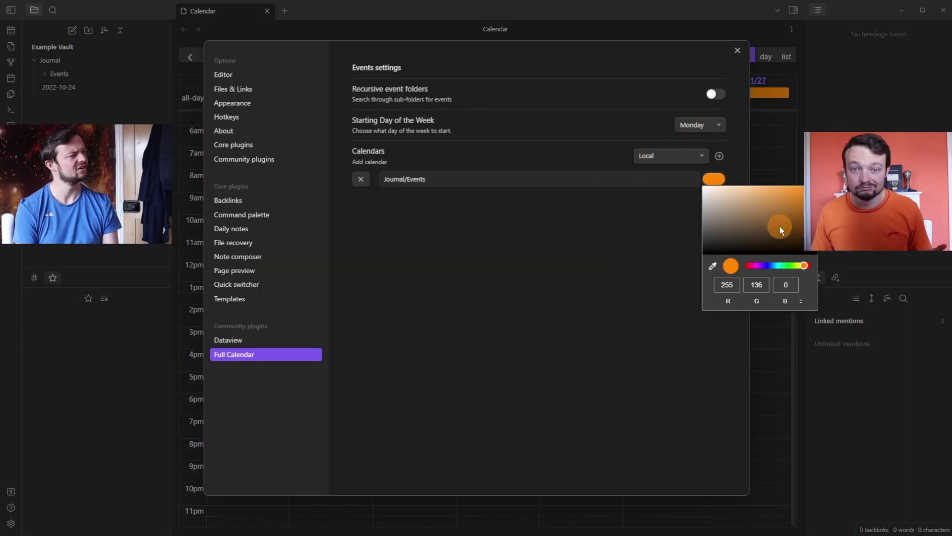
{"action": "left_click", "coordinate": [656, 207]}
{"action": "left_click", "coordinate": [688, 158]}
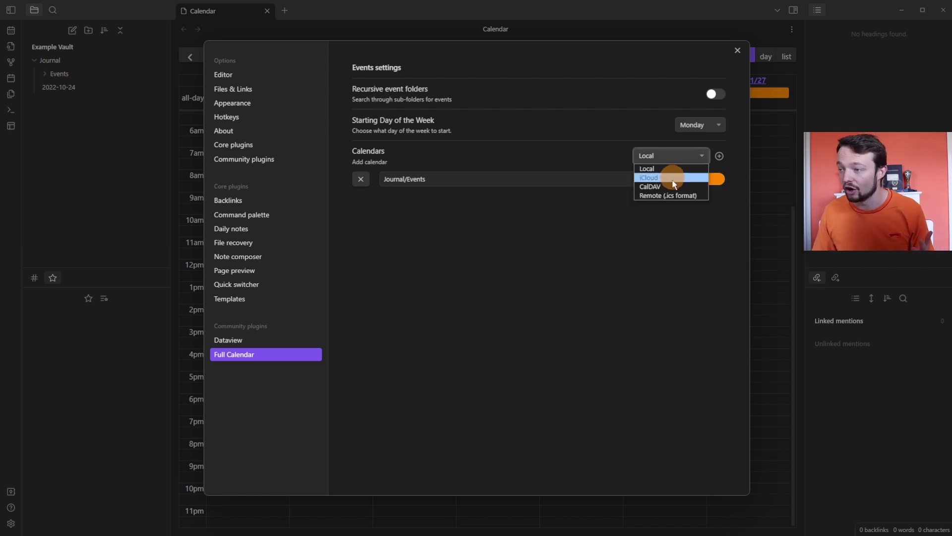
{"action": "left_click", "coordinate": [663, 250]}
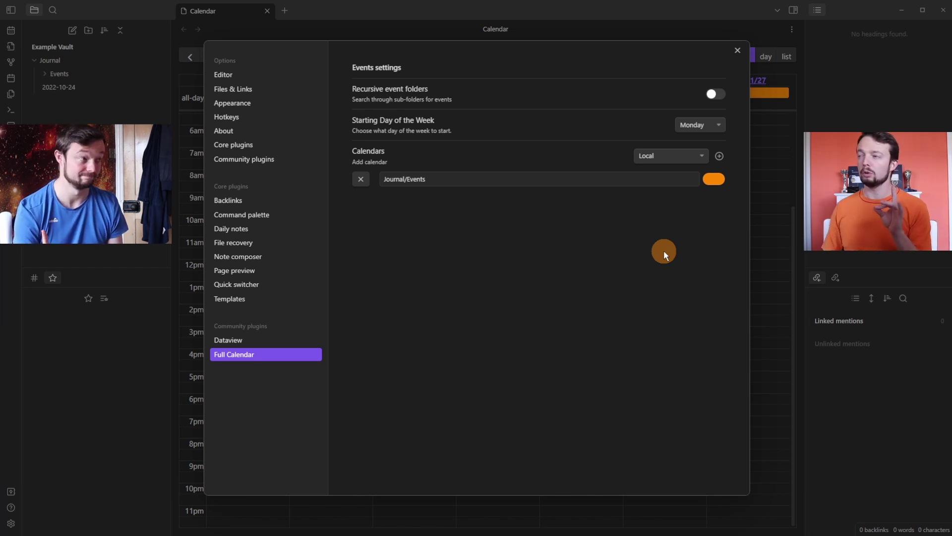
- Start a new calendar, check its colour and folder options, and view the Journal folder's options
{"action": "left_click", "coordinate": [720, 156]}
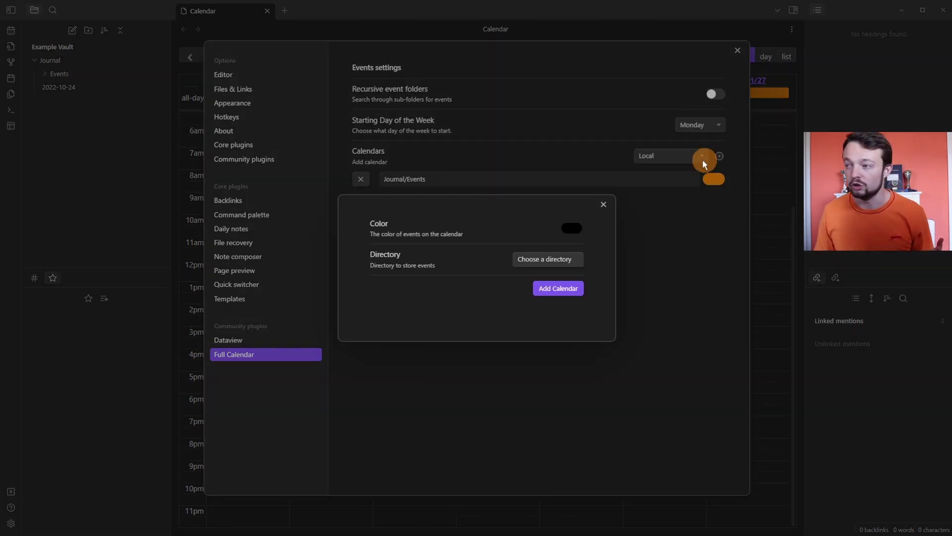
{"action": "left_click", "coordinate": [569, 228]}
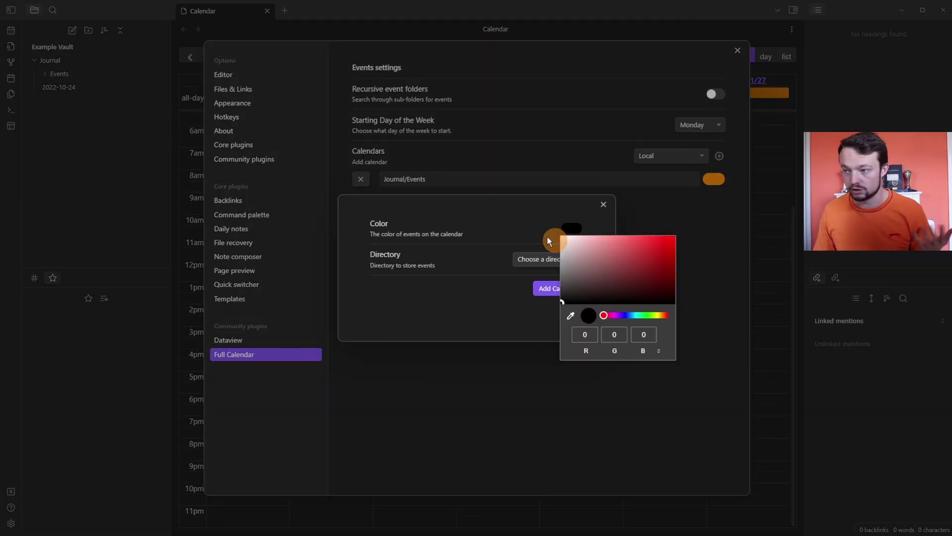
{"action": "left_click", "coordinate": [520, 223]}
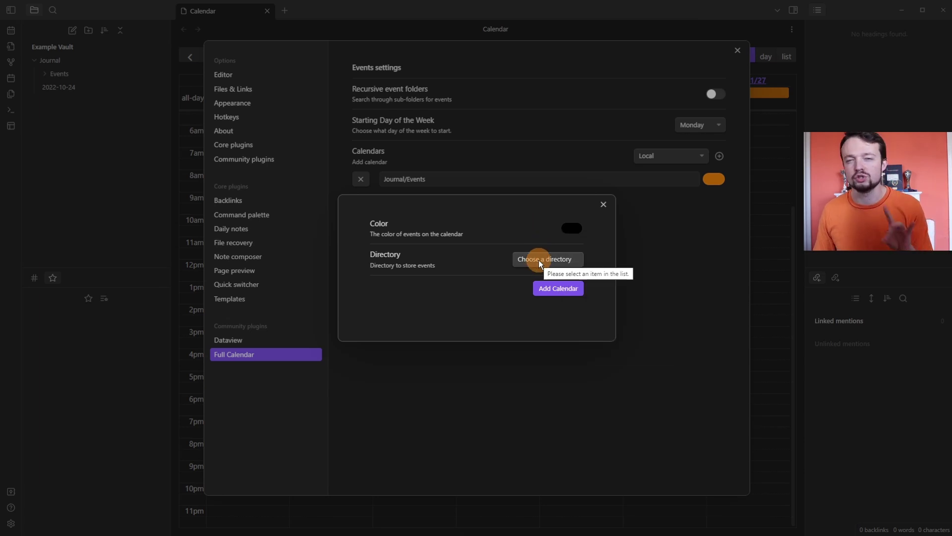
{"action": "left_click", "coordinate": [540, 263]}
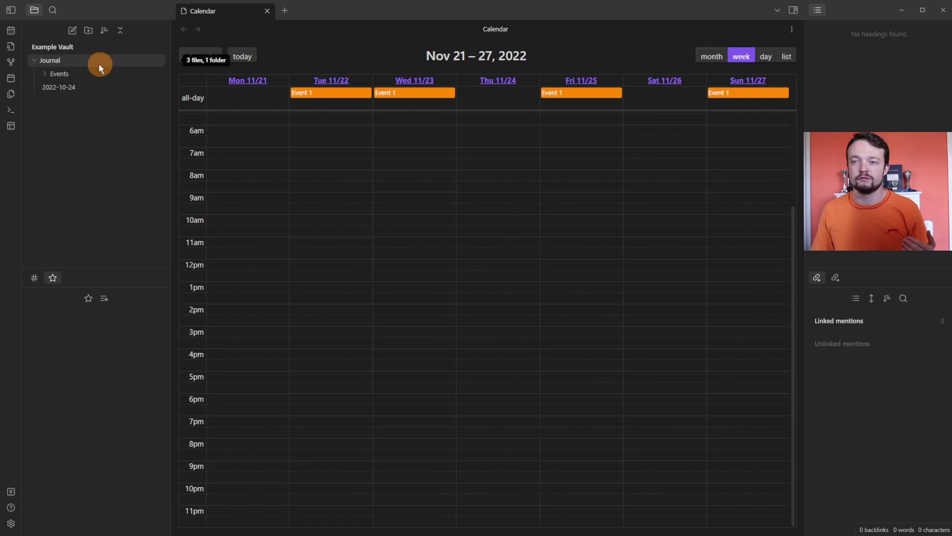
{"action": "right_click", "coordinate": [90, 60]}
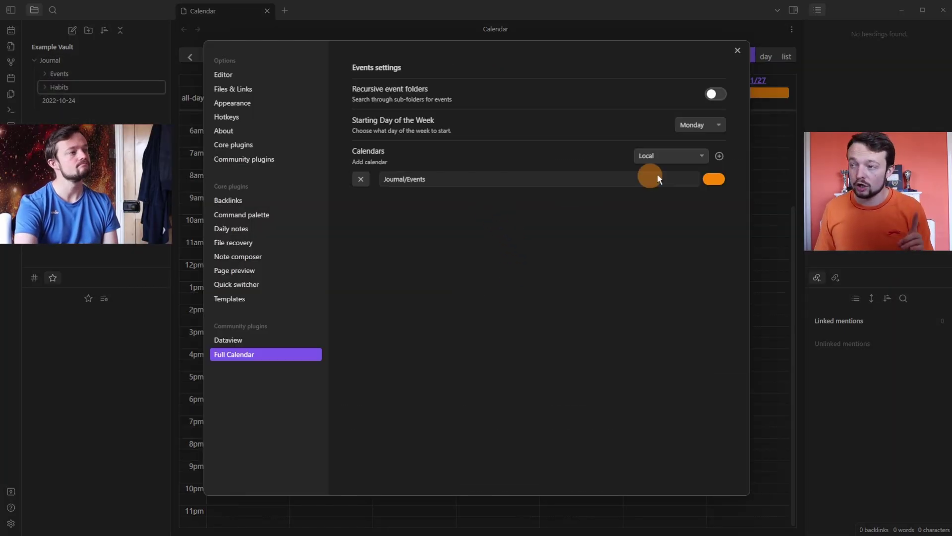
- Add a green Journal/Habits calendar, save settings, and select Wednesday 8:00–14:30 for a new event
{"action": "left_click", "coordinate": [719, 155]}
{"action": "left_click", "coordinate": [556, 259]}
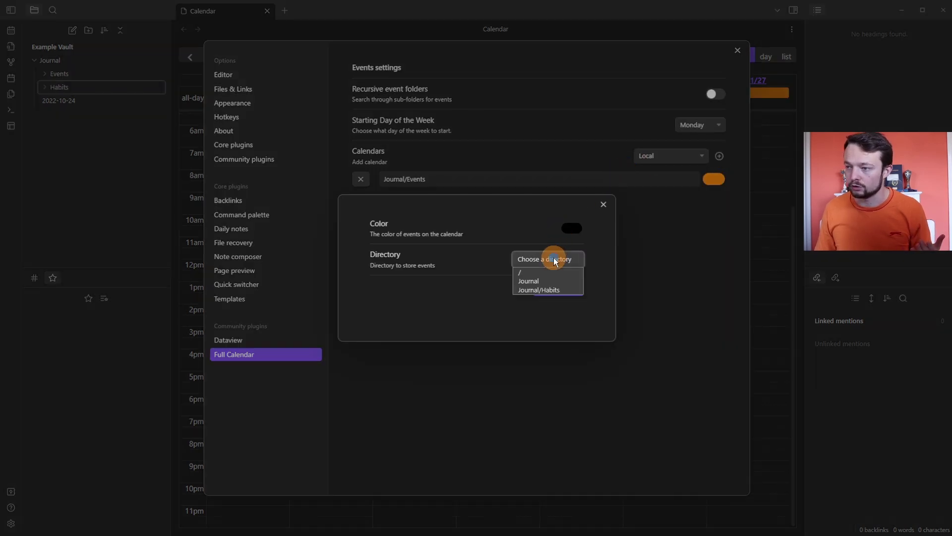
{"action": "left_click", "coordinate": [562, 290]}
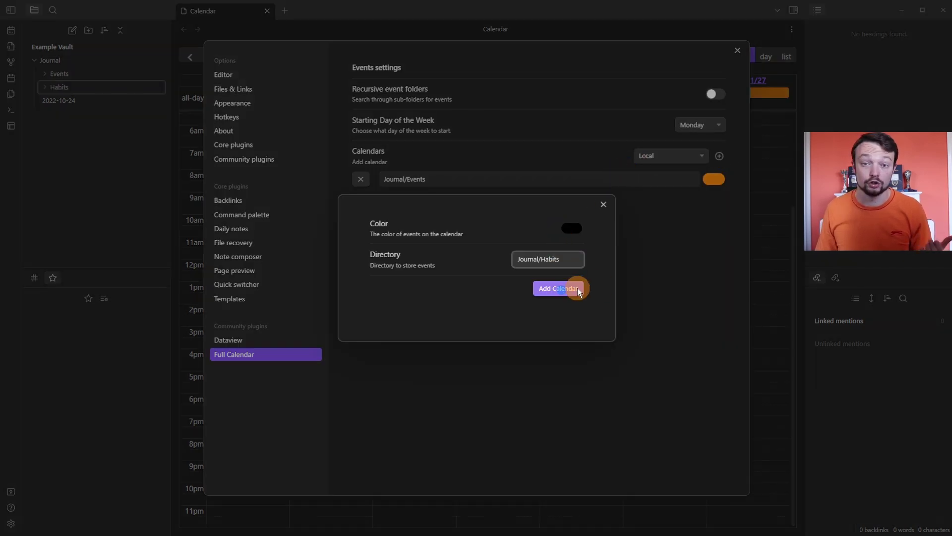
{"action": "left_click", "coordinate": [578, 228]}
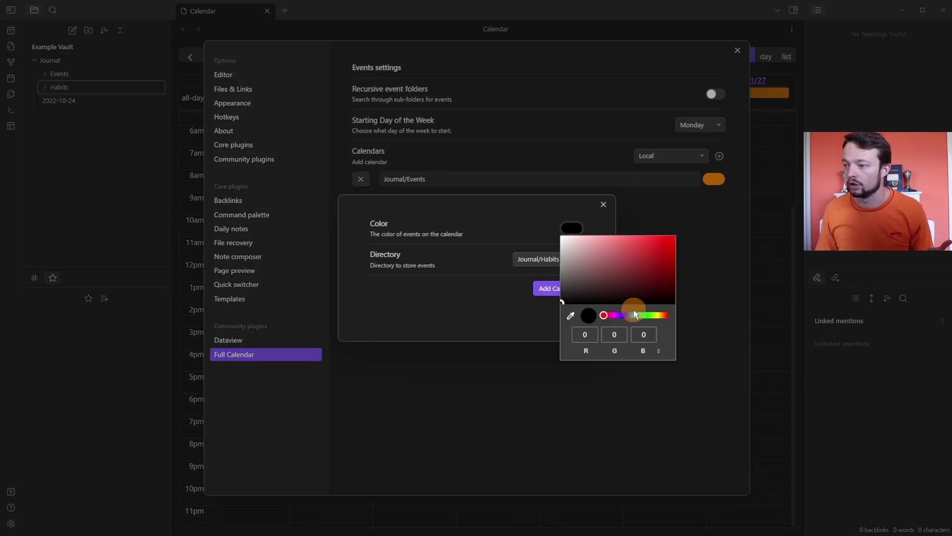
{"action": "left_click_drag", "start_coordinate": [635, 314], "coordinate": [647, 314]}
{"action": "left_click", "coordinate": [650, 252]}
{"action": "left_click", "coordinate": [551, 292]}
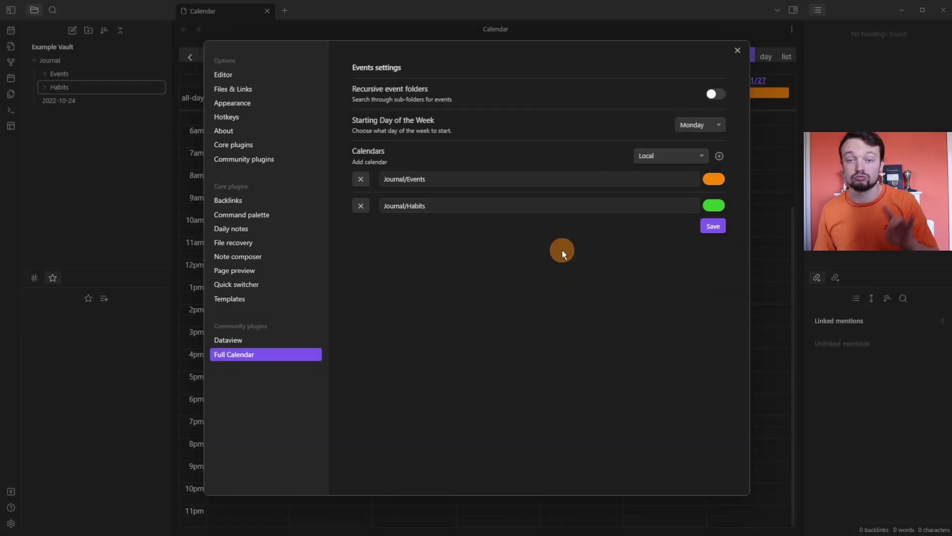
{"action": "left_click", "coordinate": [712, 225]}
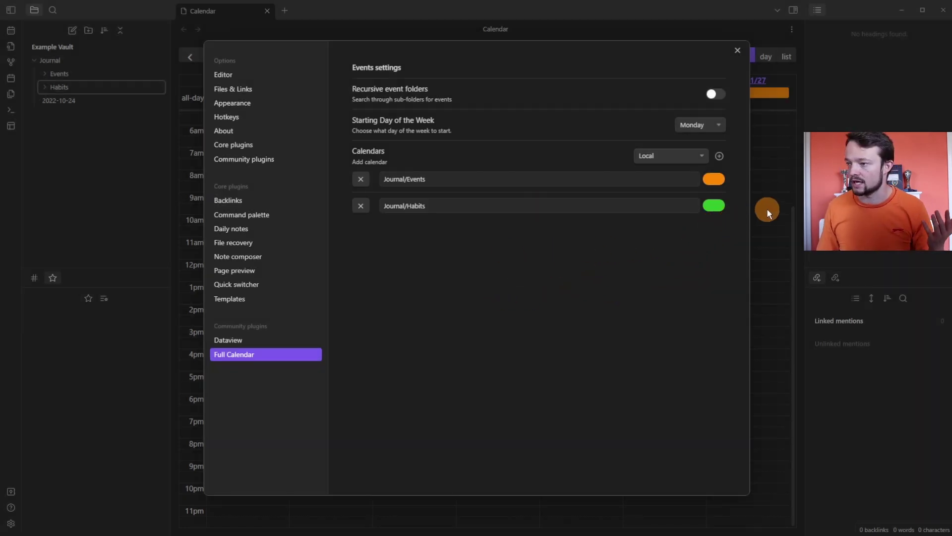
{"action": "left_click", "coordinate": [767, 207]}
{"action": "left_click_drag", "start_coordinate": [402, 172], "coordinate": [410, 308]}
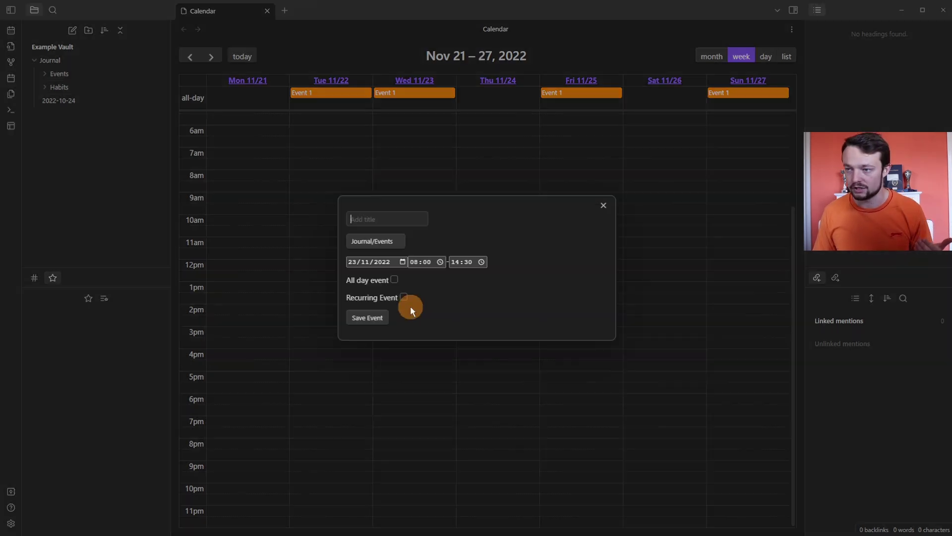
- Save the event as 'Habits' in the Journal/Habits calendar, then reopen the Full Calendar settings
{"action": "left_click", "coordinate": [377, 242]}
{"action": "left_click", "coordinate": [389, 264]}
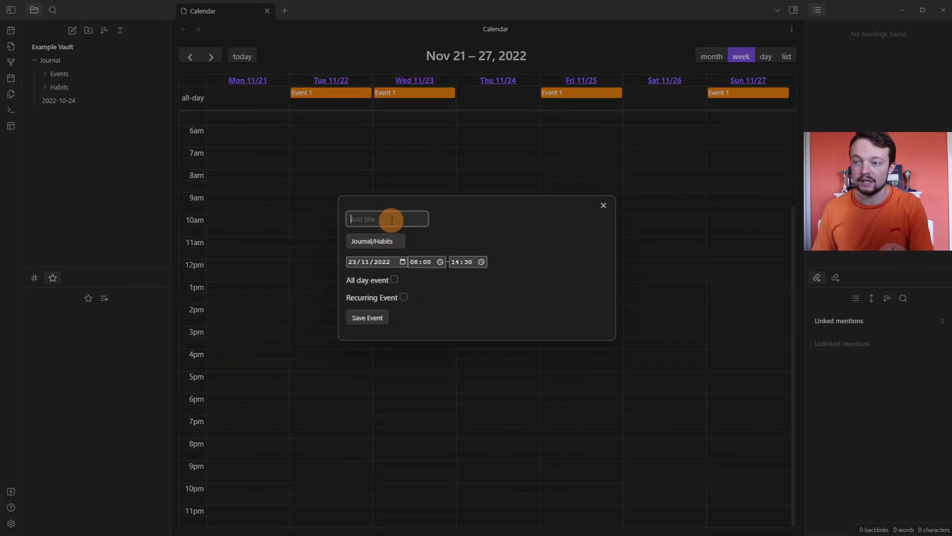
{"action": "type", "text": "Habits"}
{"action": "left_click", "coordinate": [368, 318]}
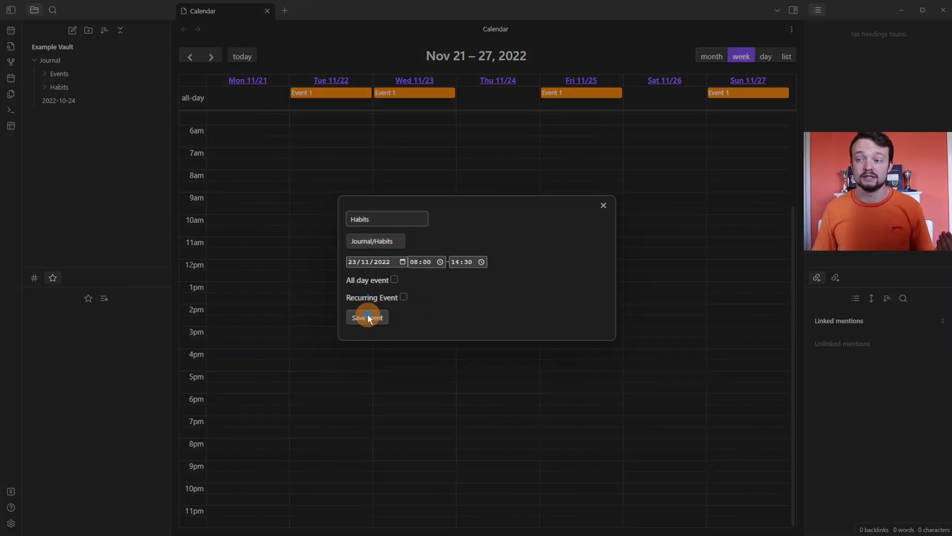
{"action": "key", "text": "ctrl+comma"}
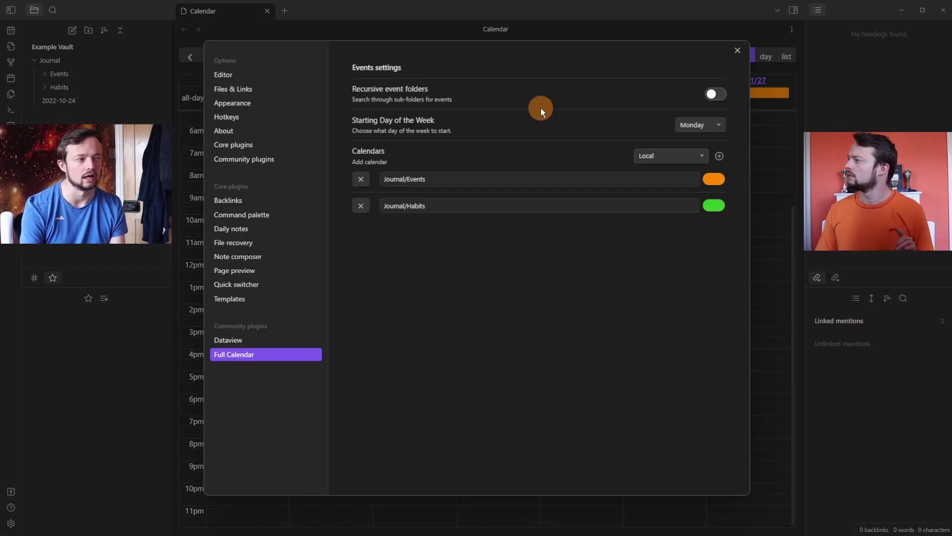
- Enable recursive event folders and add a calendar using the Journal folder
{"action": "left_click", "coordinate": [718, 93]}
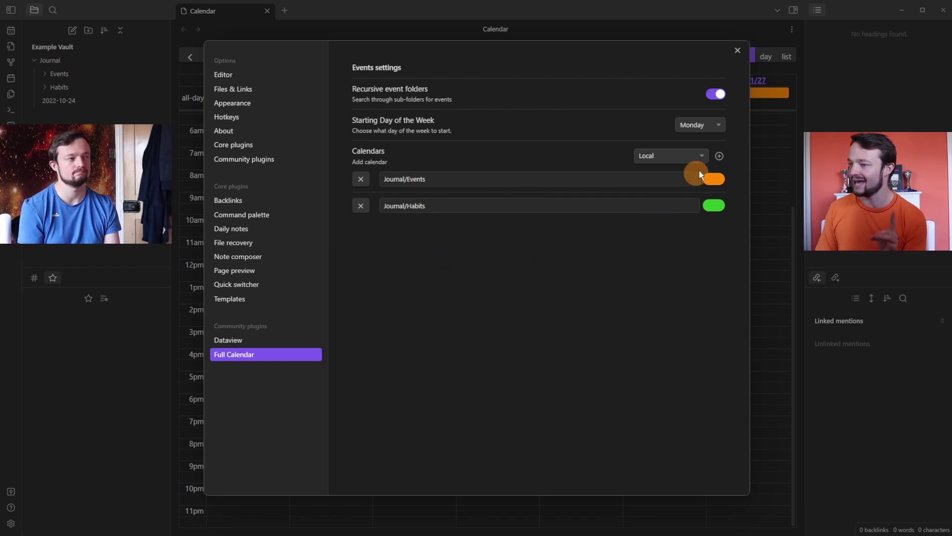
{"action": "left_click", "coordinate": [719, 155]}
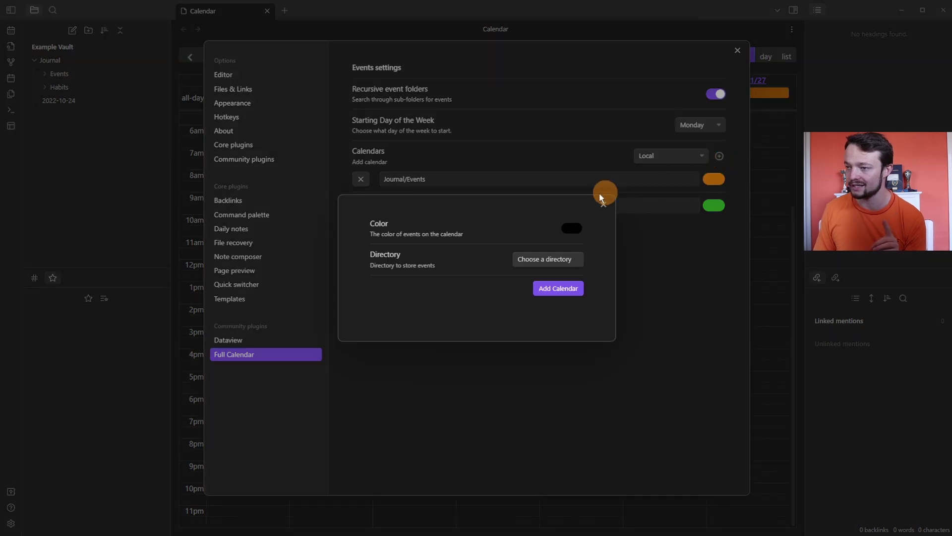
{"action": "left_click", "coordinate": [542, 257]}
{"action": "left_click", "coordinate": [542, 281]}
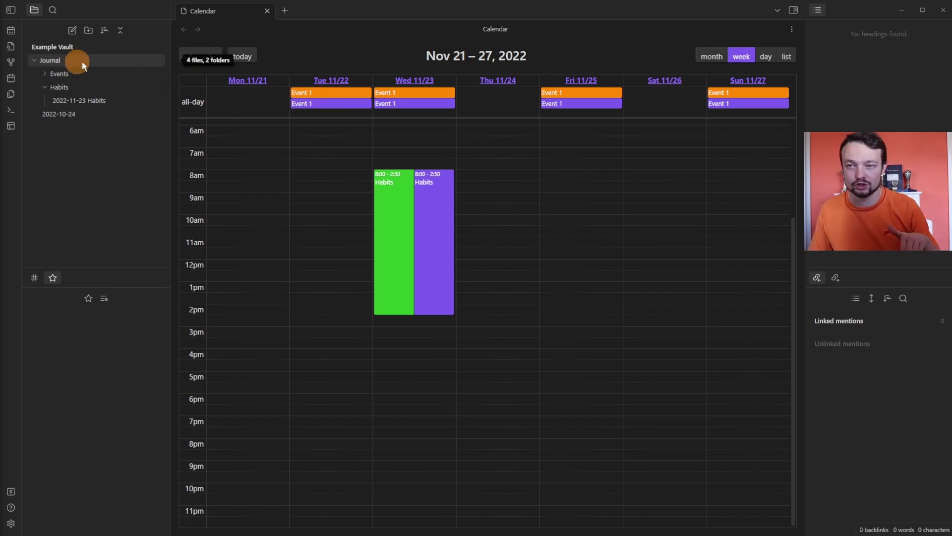
- Create a 3:30–6:00 'Journal' event on Wednesday 23 Nov in the Journal calendar
{"action": "left_click_drag", "start_coordinate": [409, 341], "coordinate": [409, 386]}
{"action": "left_click", "coordinate": [371, 242]}
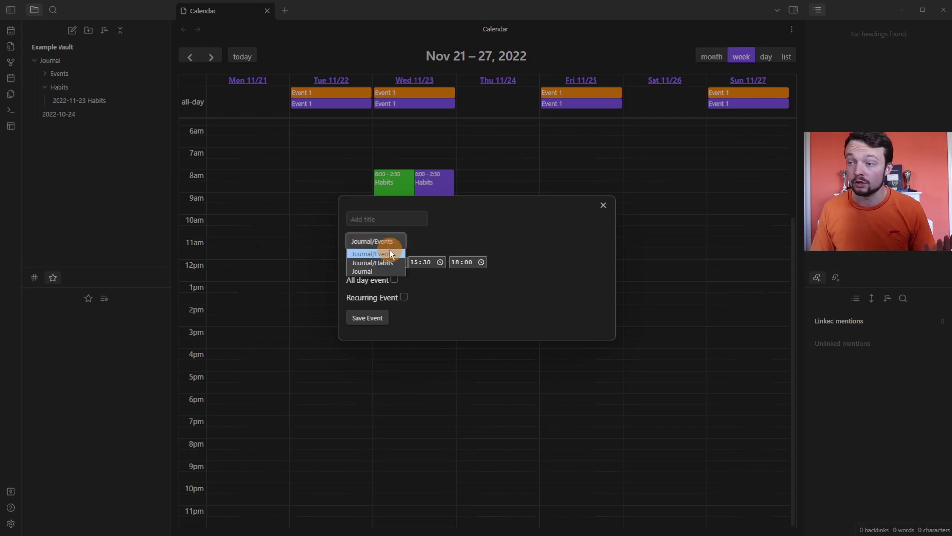
{"action": "left_click", "coordinate": [373, 271]}
{"action": "left_click", "coordinate": [377, 318]}
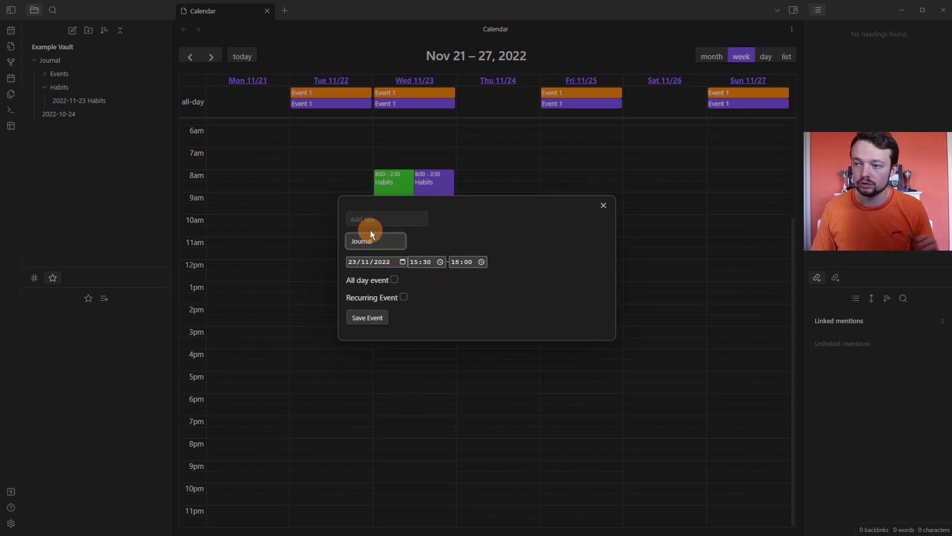
{"action": "left_click", "coordinate": [372, 220]}
{"action": "type", "text": "Journal"}
{"action": "left_click", "coordinate": [371, 317]}
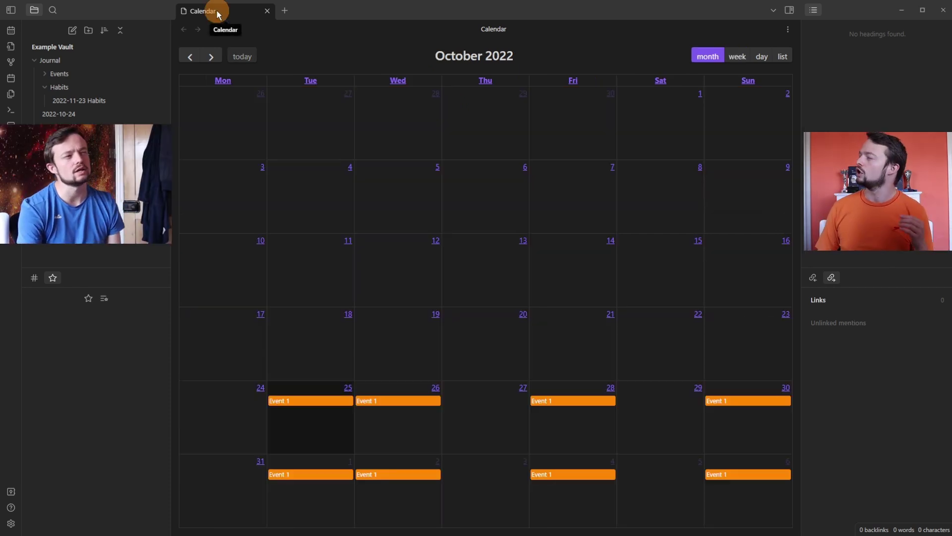
- Dock the calendar in a widened right sidebar, try week, day and list views, then pop it into its own window
{"action": "left_click_drag", "start_coordinate": [218, 14], "coordinate": [861, 335]}
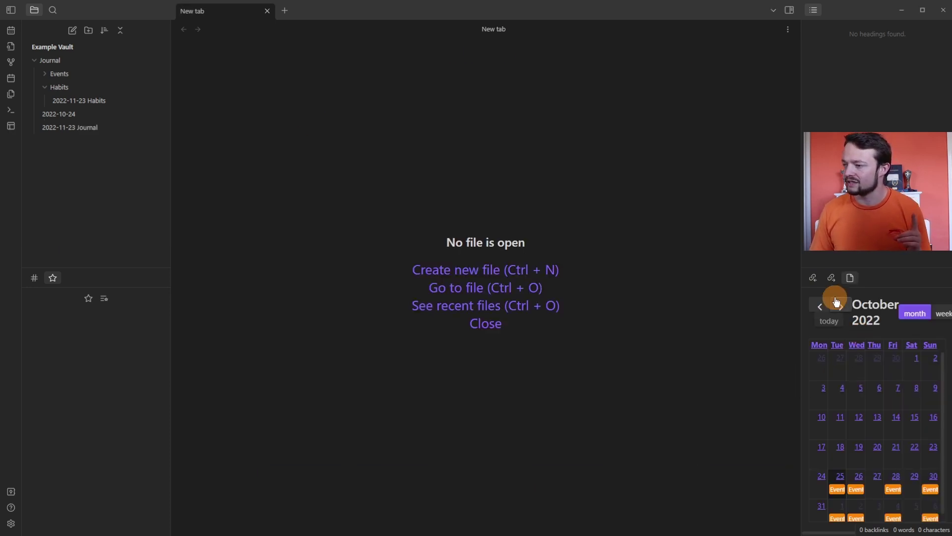
{"action": "left_click_drag", "start_coordinate": [800, 241], "coordinate": [653, 253]}
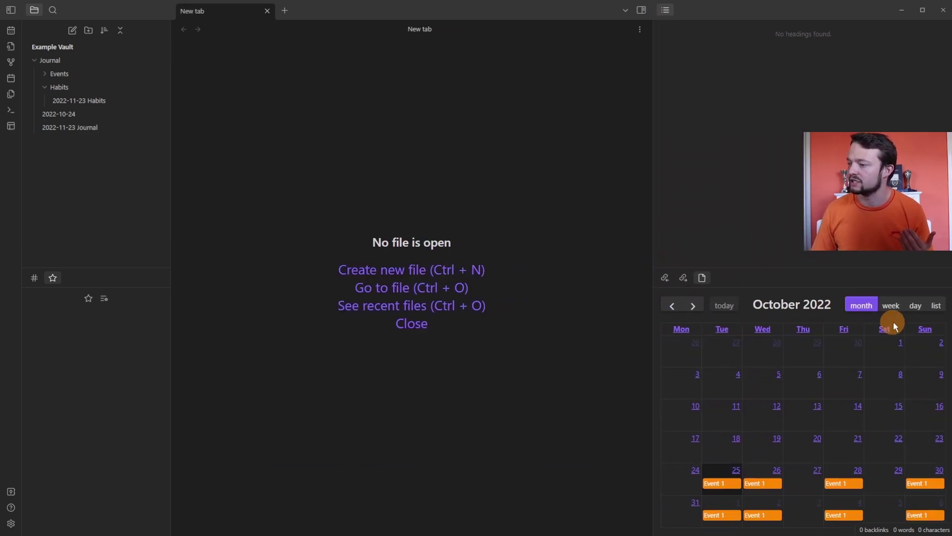
{"action": "left_click", "coordinate": [889, 311]}
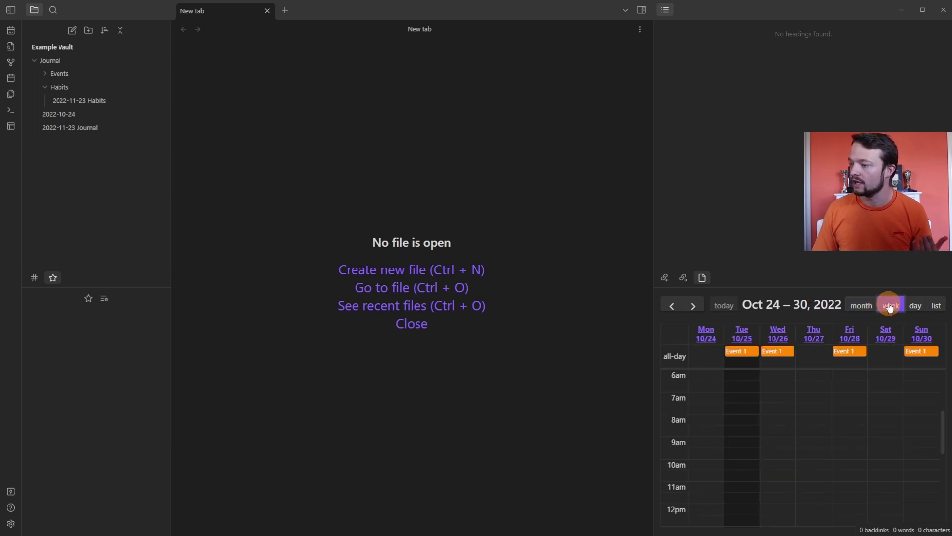
{"action": "left_click", "coordinate": [915, 310]}
{"action": "left_click", "coordinate": [937, 306]}
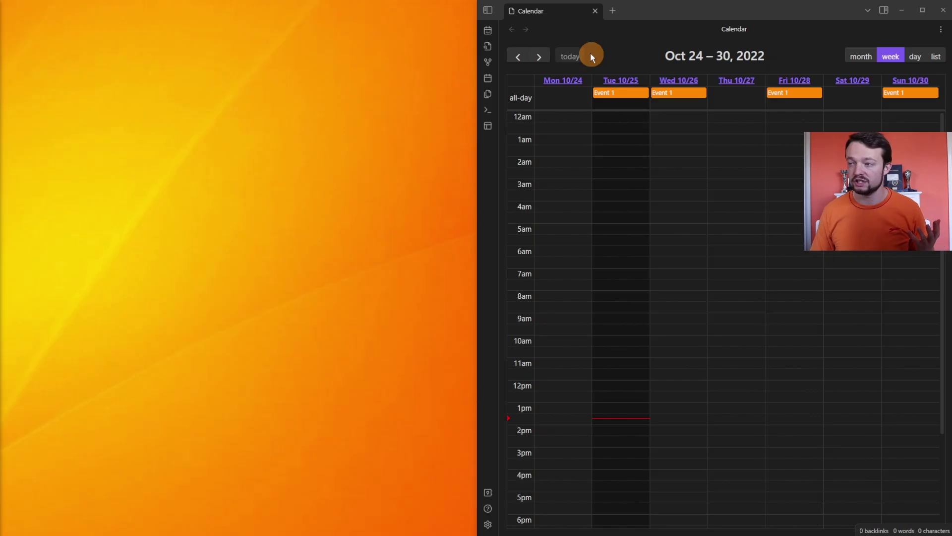
{"action": "left_click_drag", "start_coordinate": [565, 16], "coordinate": [447, 132]}
{"action": "left_click_drag", "start_coordinate": [685, 38], "coordinate": [1, 119]}
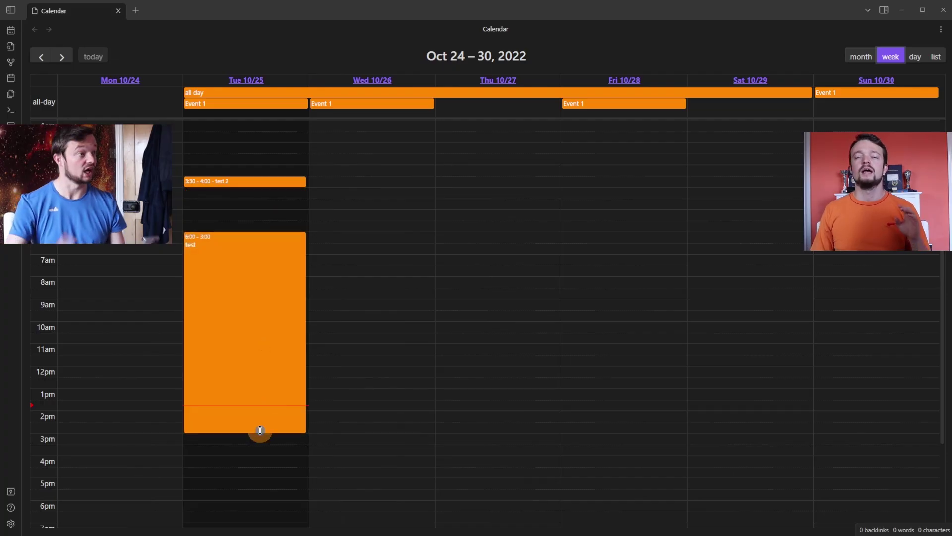
- Reschedule Tuesday 10/25's test event to 4:30–12:30 and open its note
{"action": "left_click_drag", "start_coordinate": [259, 432], "coordinate": [257, 409]}
{"action": "left_click_drag", "start_coordinate": [249, 332], "coordinate": [251, 300]}
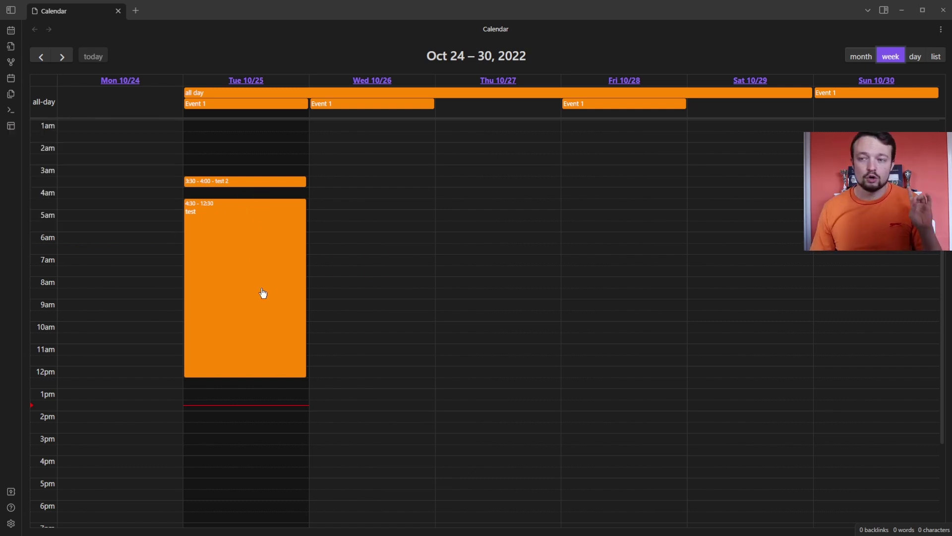
{"action": "left_click", "coordinate": [263, 292]}
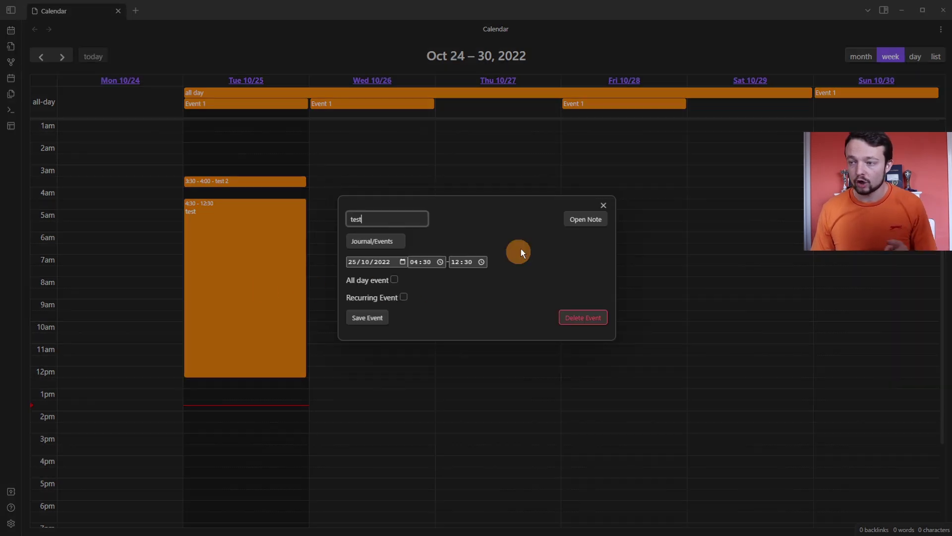
{"action": "left_click", "coordinate": [582, 219]}
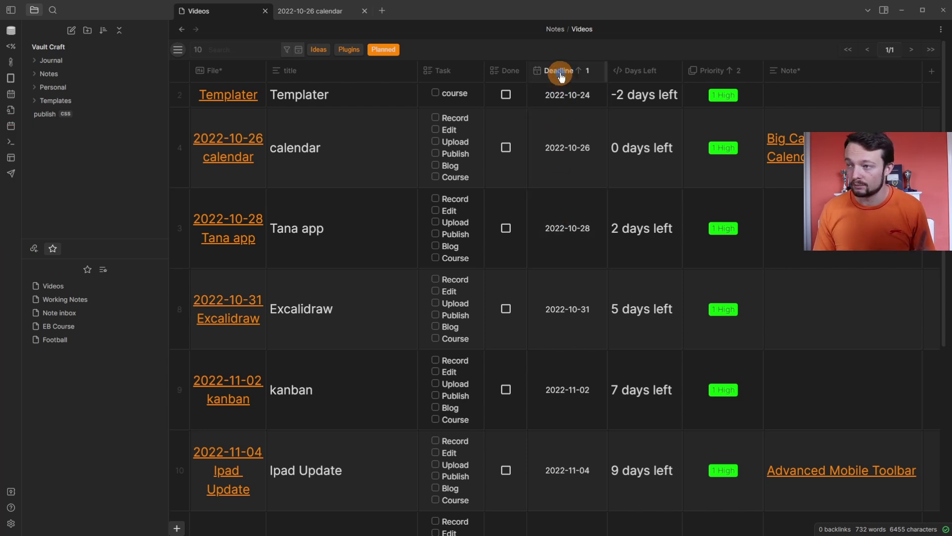
- Inspect the Deadline column's settings in the Videos table without changing them
{"action": "left_click", "coordinate": [561, 76]}
{"action": "left_click", "coordinate": [546, 232]}
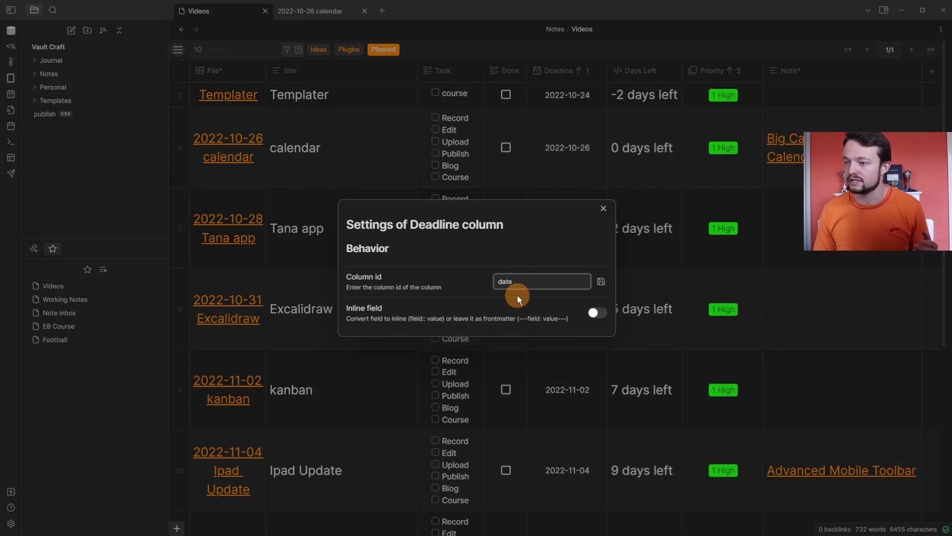
{"action": "left_click", "coordinate": [520, 281]}
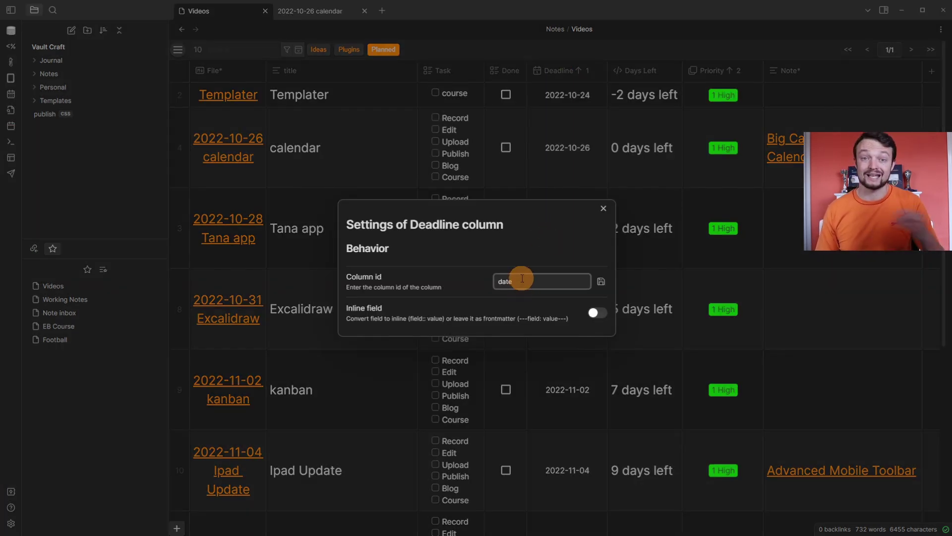
{"action": "key", "text": "Escape"}
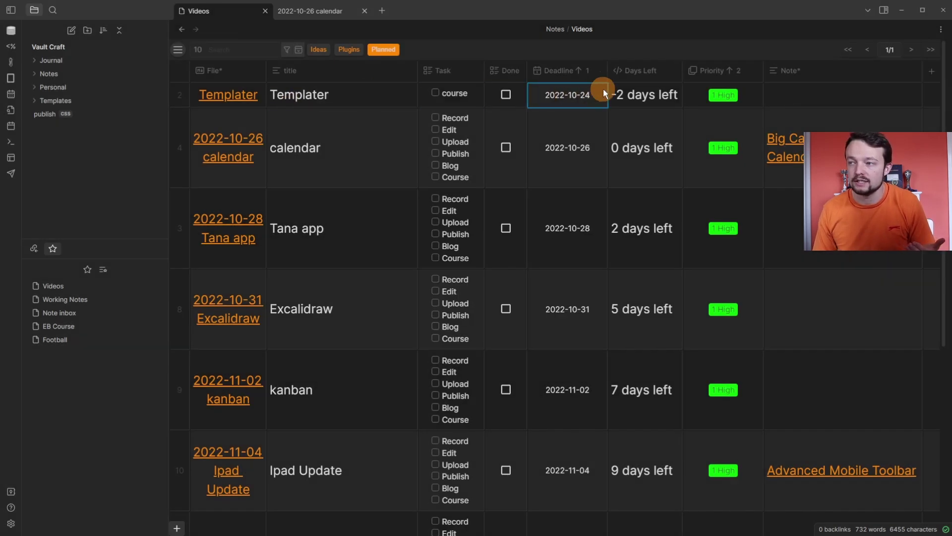
- Set Templater's deadline to 2022-10-31, then drag its event onto Monday October 24 in month view
{"action": "left_click", "coordinate": [578, 94]}
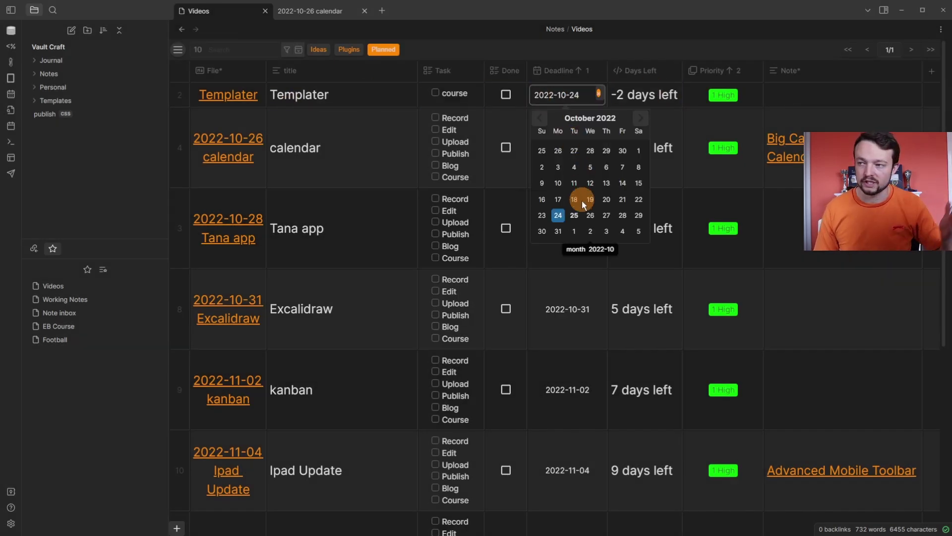
{"action": "left_click", "coordinate": [560, 231]}
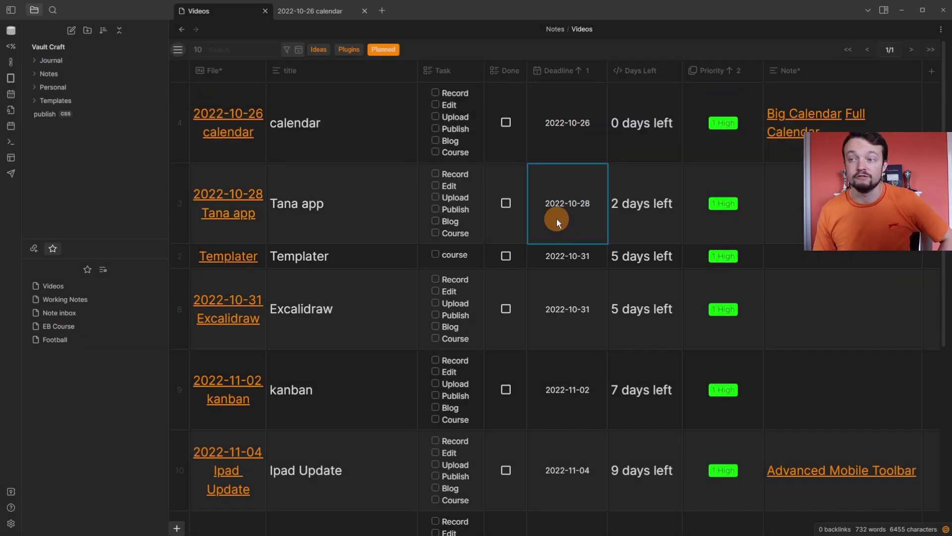
{"action": "key", "text": "ctrl+shift+c"}
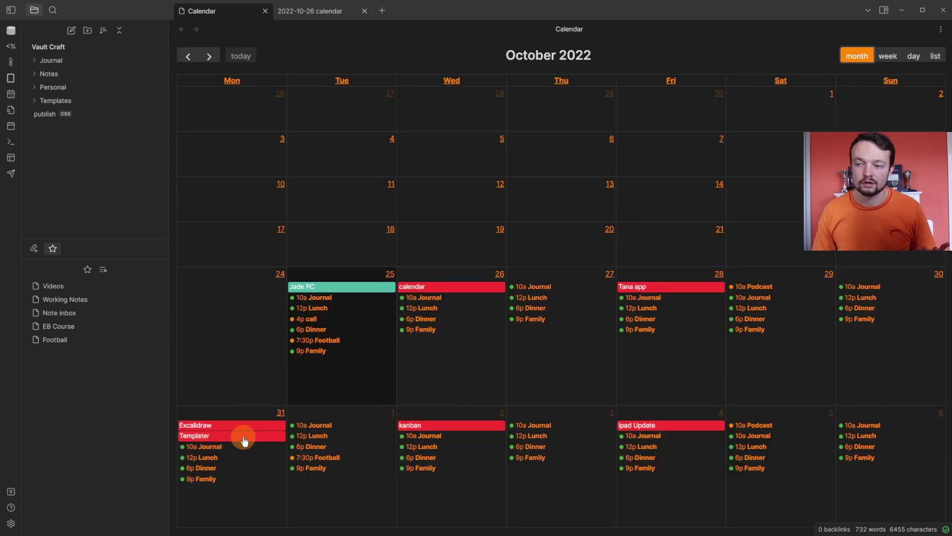
{"action": "left_click_drag", "start_coordinate": [244, 429], "coordinate": [243, 344]}
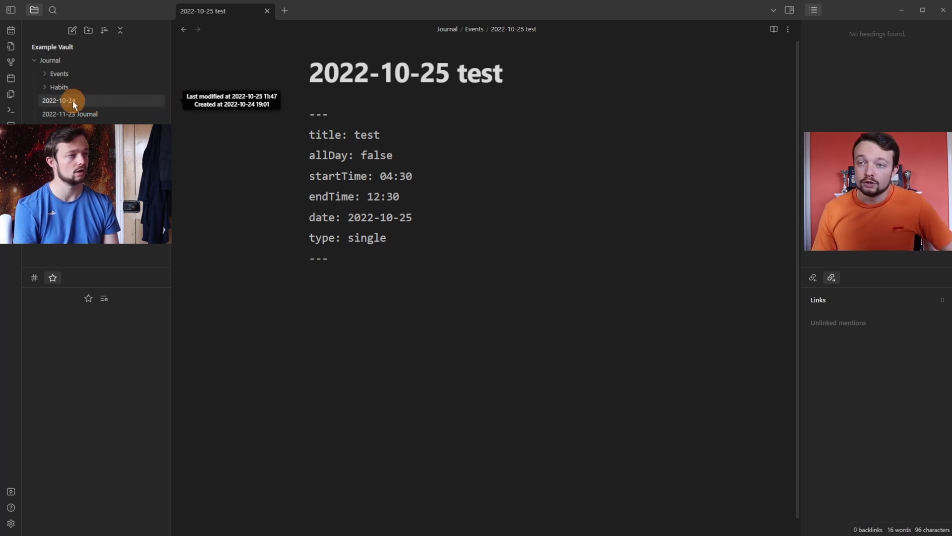
- Open the 2022-10-24 daily note, glance at the Calendar tab, and return to its event tables
{"action": "left_click", "coordinate": [72, 101]}
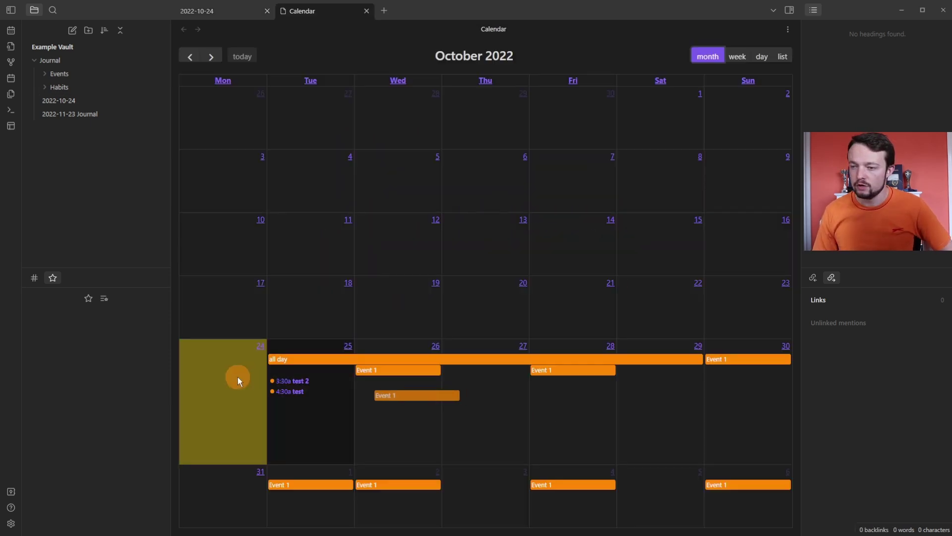
{"action": "left_click", "coordinate": [234, 415]}
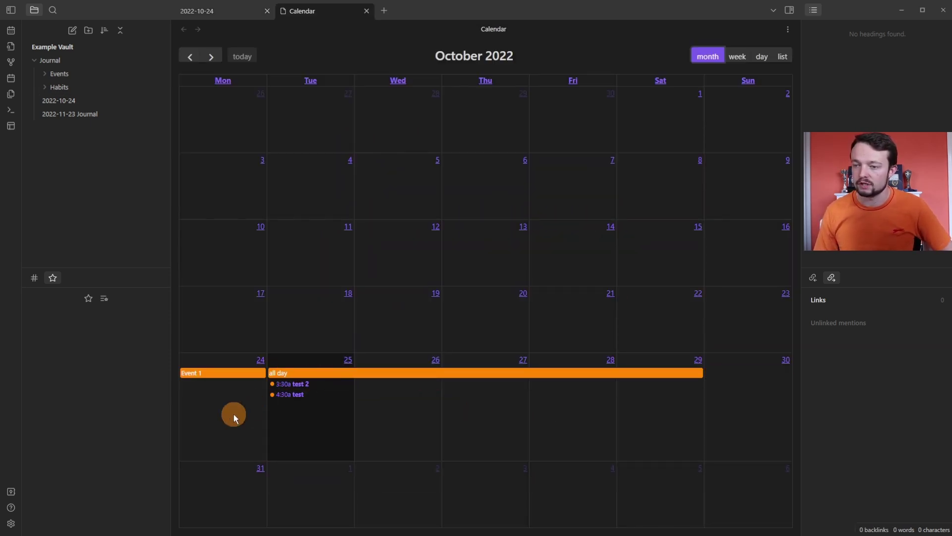
{"action": "left_click", "coordinate": [333, 237]}
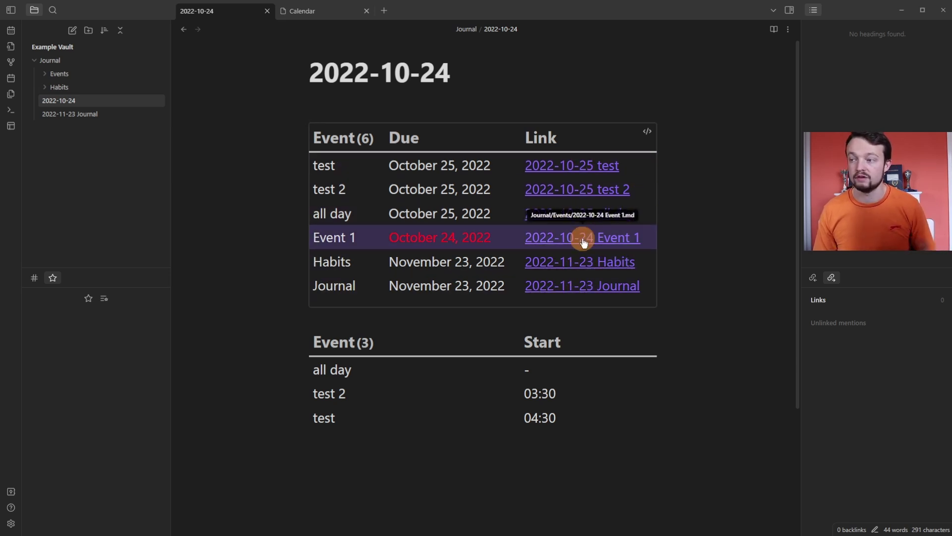
- Show the Dataview code behind the second table, listing today's events by start time
{"action": "mouse_move", "coordinate": [583, 242]}
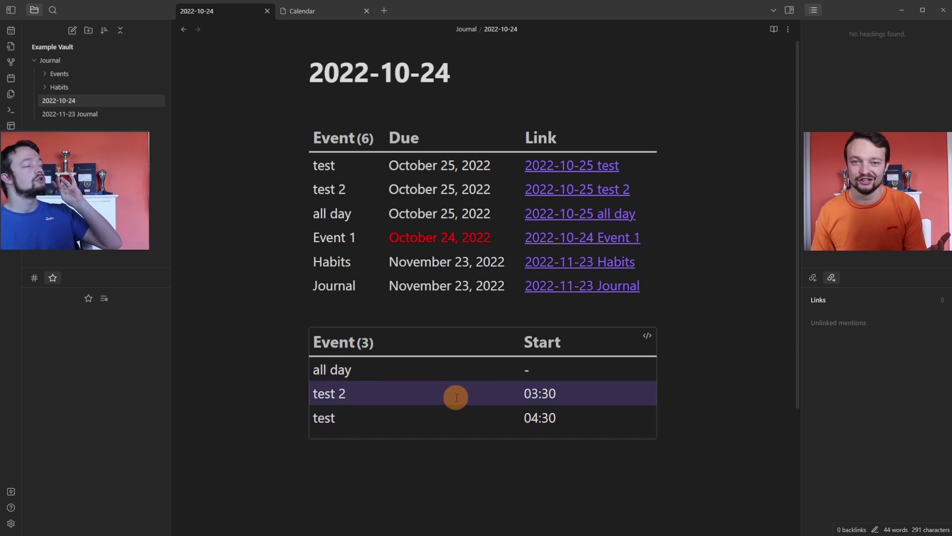
{"action": "left_click", "coordinate": [705, 365]}
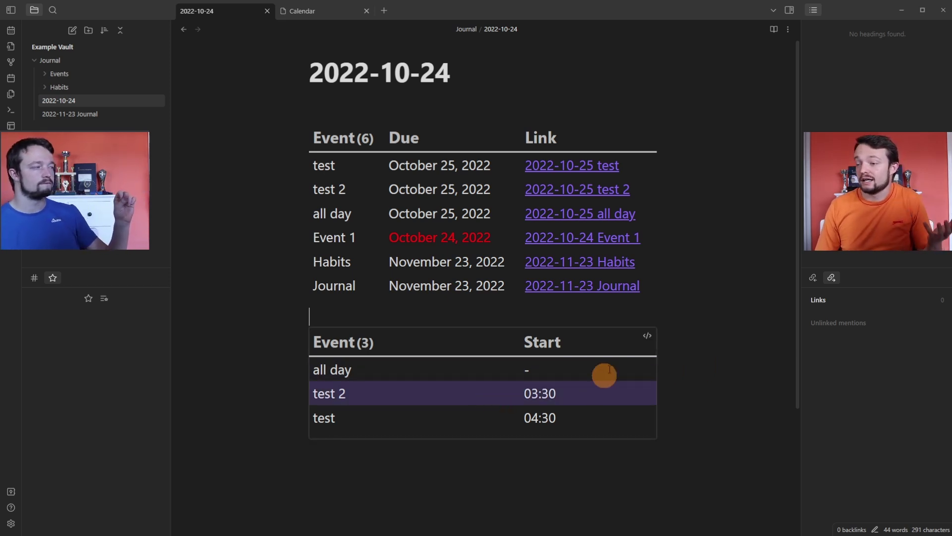
{"action": "left_click", "coordinate": [646, 336]}
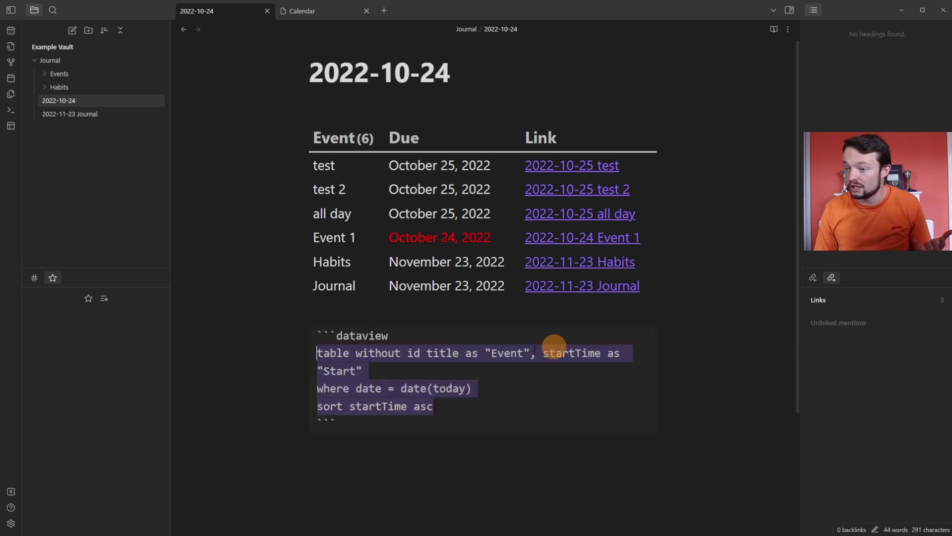
- Render the query back into a table and bring up the October 2022 calendar
{"action": "left_click", "coordinate": [420, 371]}
{"action": "left_click", "coordinate": [373, 316]}
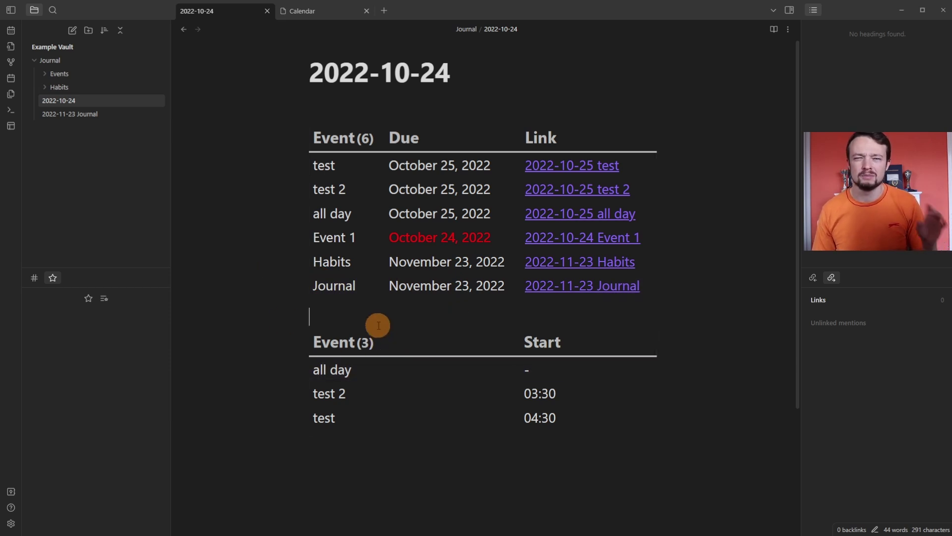
{"action": "left_click", "coordinate": [299, 24]}
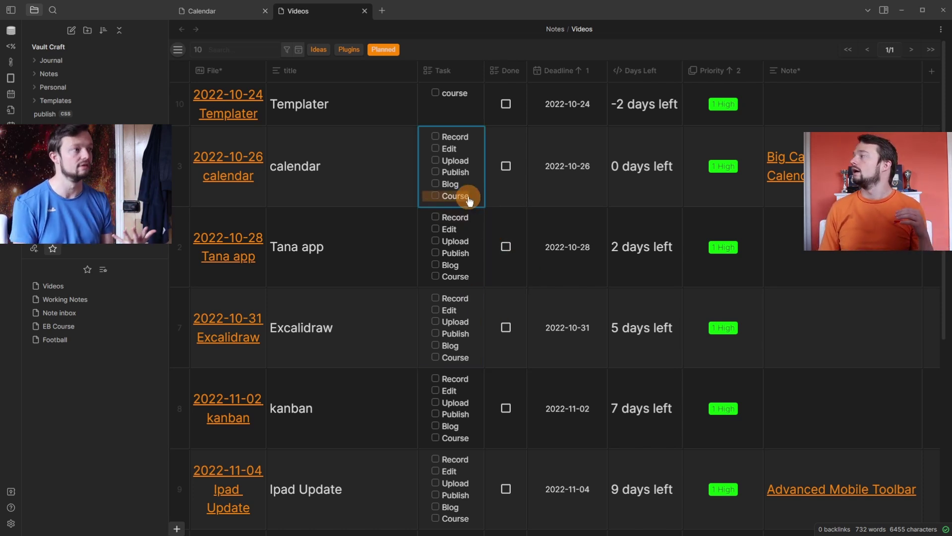
- Mark a 2:00–5:00 event on Monday October 31 and assign it to Journal/Actions
{"action": "scroll", "coordinate": [449, 240], "scroll_direction": "down", "scroll_amount": 5}
{"action": "scroll", "coordinate": [447, 239], "scroll_direction": "up", "scroll_amount": 5}
{"action": "scroll", "coordinate": [447, 335], "scroll_direction": "down", "scroll_amount": 5}
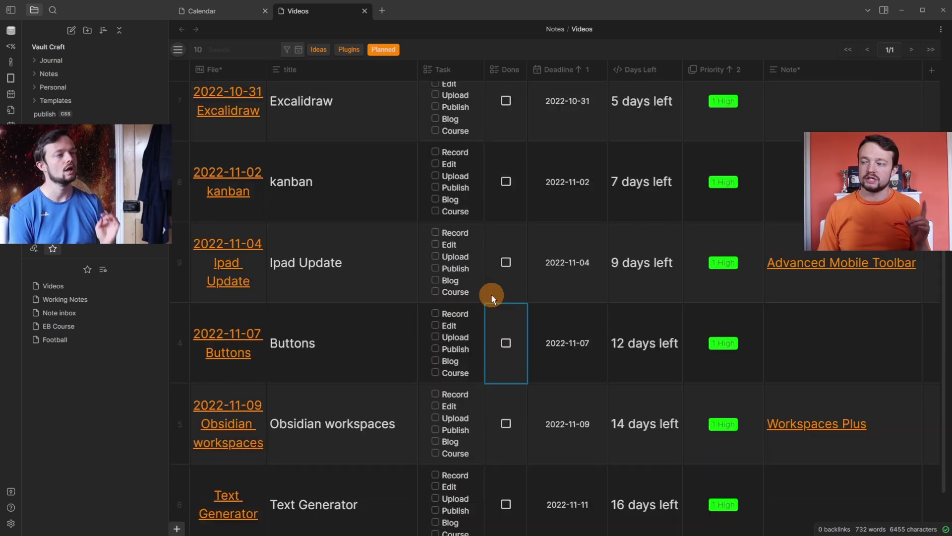
{"action": "scroll", "coordinate": [492, 294], "scroll_direction": "up", "scroll_amount": 4}
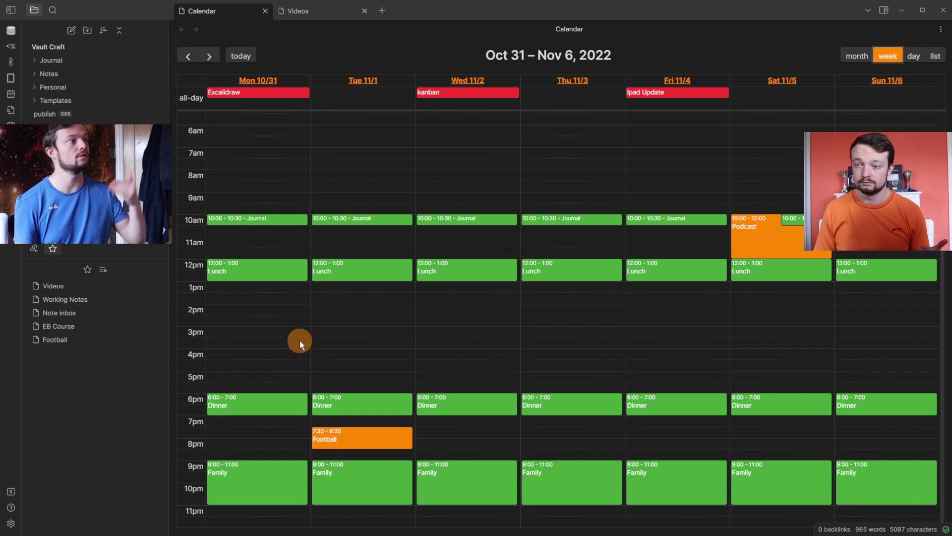
{"action": "left_click_drag", "start_coordinate": [268, 305], "coordinate": [269, 368]}
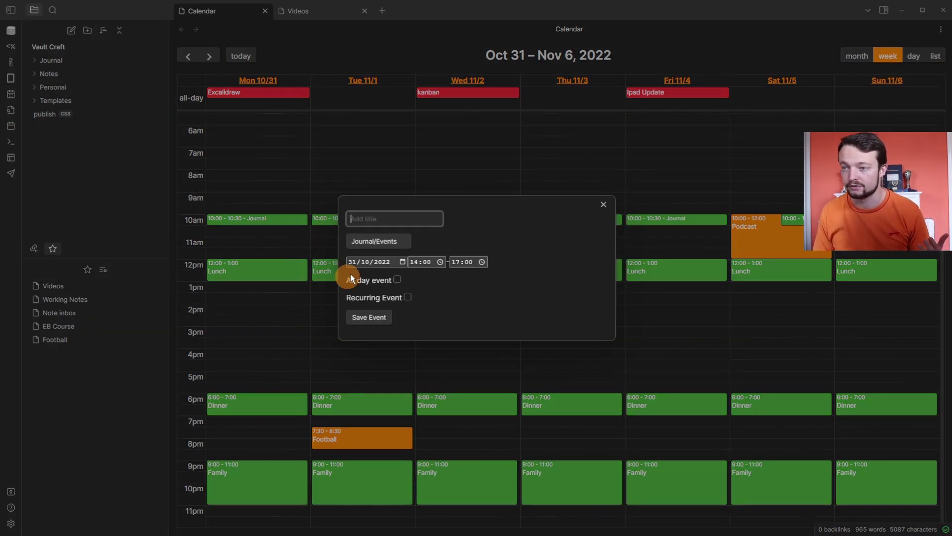
{"action": "left_click", "coordinate": [373, 242]}
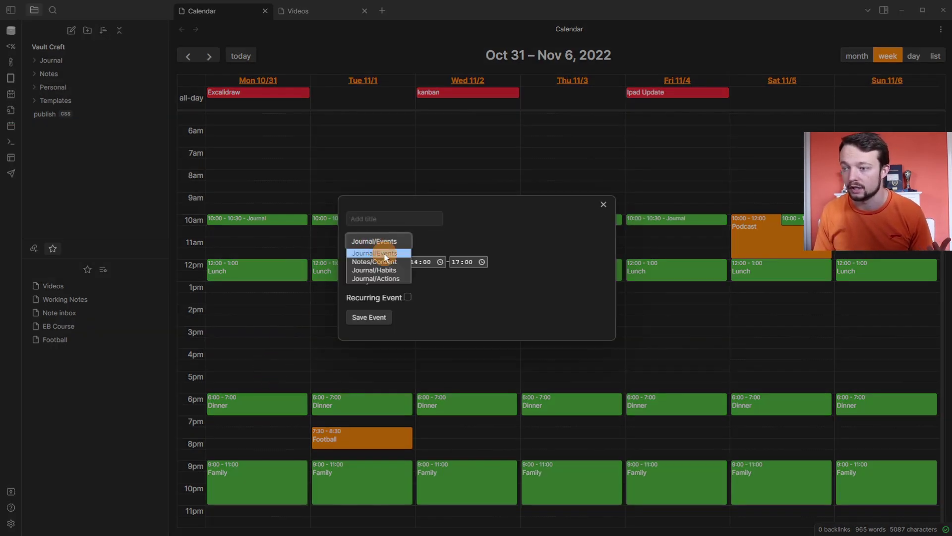
{"action": "left_click", "coordinate": [392, 277]}
- Title the event 'task', create it, and paste three checkbox tasks into its note
{"action": "left_click", "coordinate": [391, 217]}
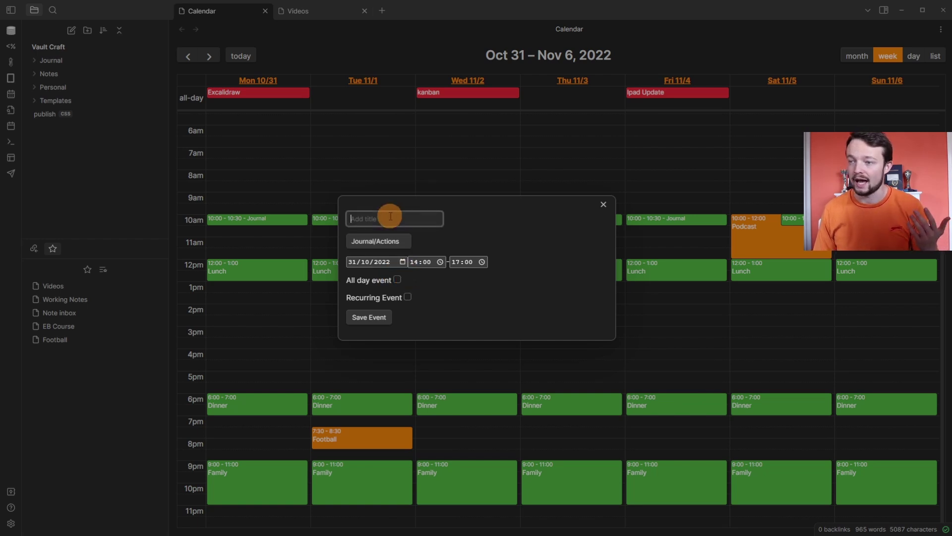
{"action": "type", "text": "task"}
{"action": "left_click", "coordinate": [586, 218]}
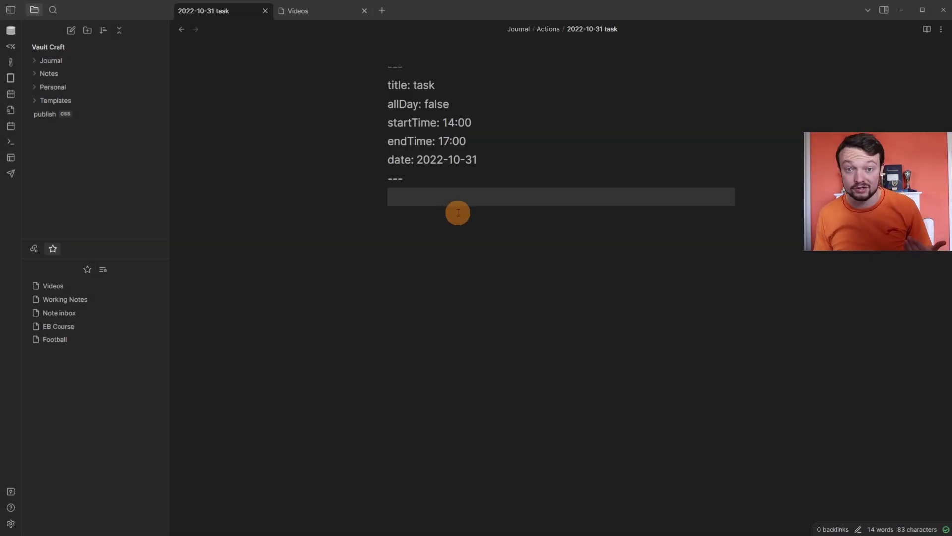
{"action": "key", "text": "ctrl+v"}
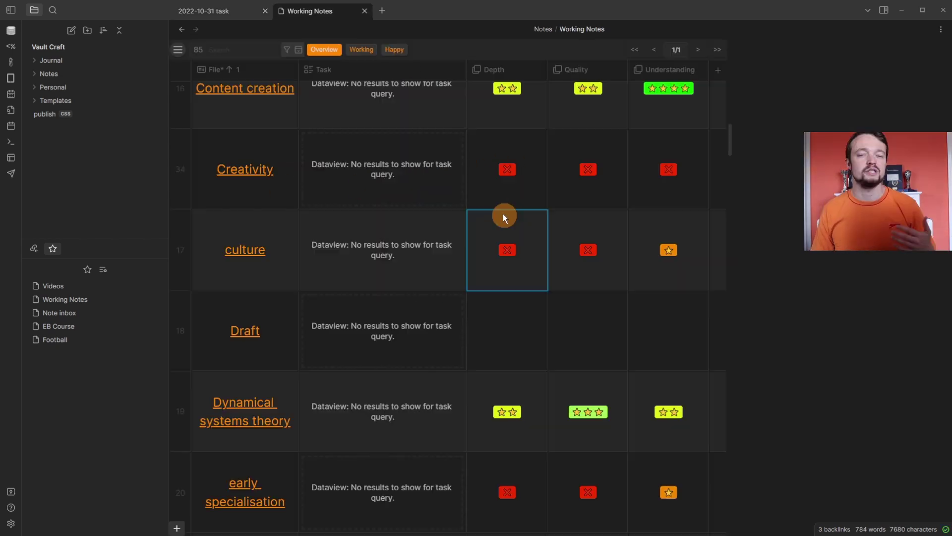
{"action": "scroll", "coordinate": [465, 243], "scroll_direction": "down", "scroll_amount": 7}
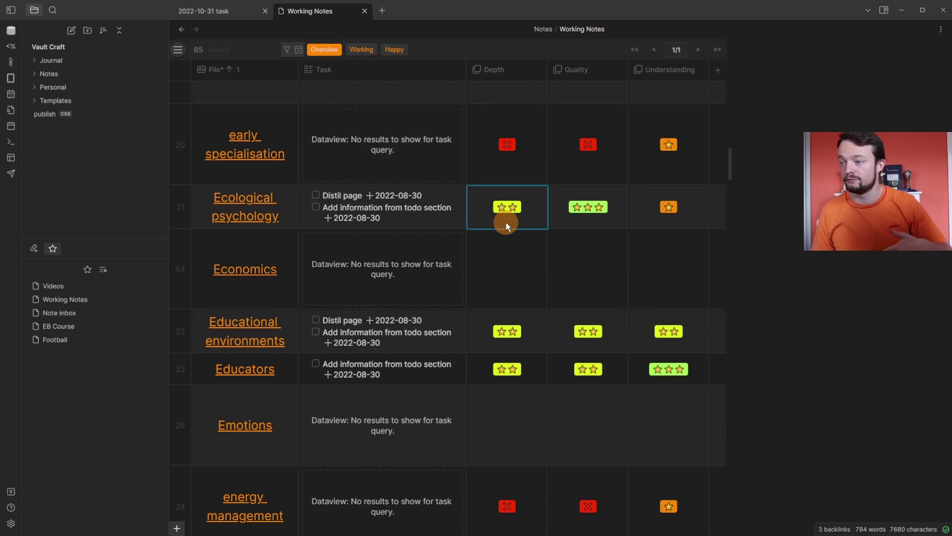
{"action": "scroll", "coordinate": [506, 222], "scroll_direction": "down", "scroll_amount": 7}
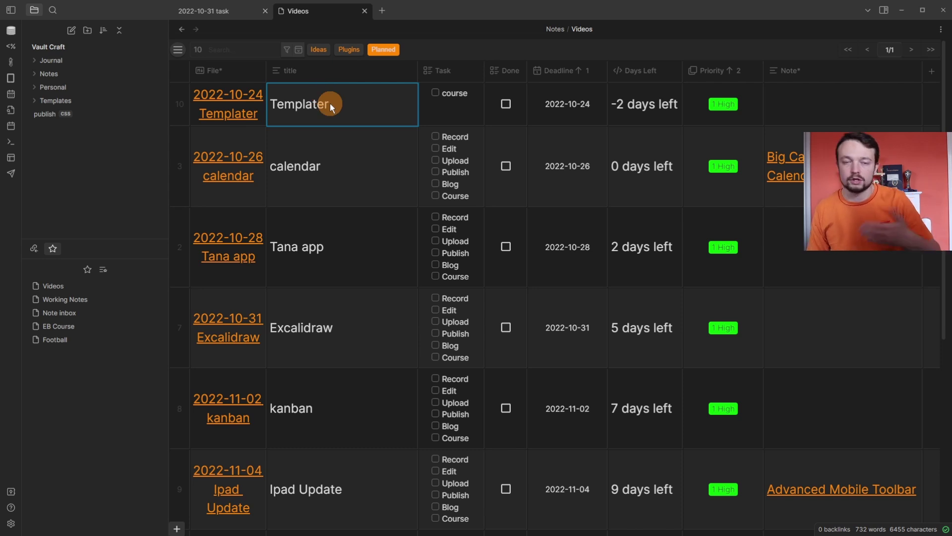
{"action": "scroll", "coordinate": [333, 234], "scroll_direction": "down", "scroll_amount": 5}
{"action": "scroll", "coordinate": [332, 234], "scroll_direction": "up", "scroll_amount": 5}
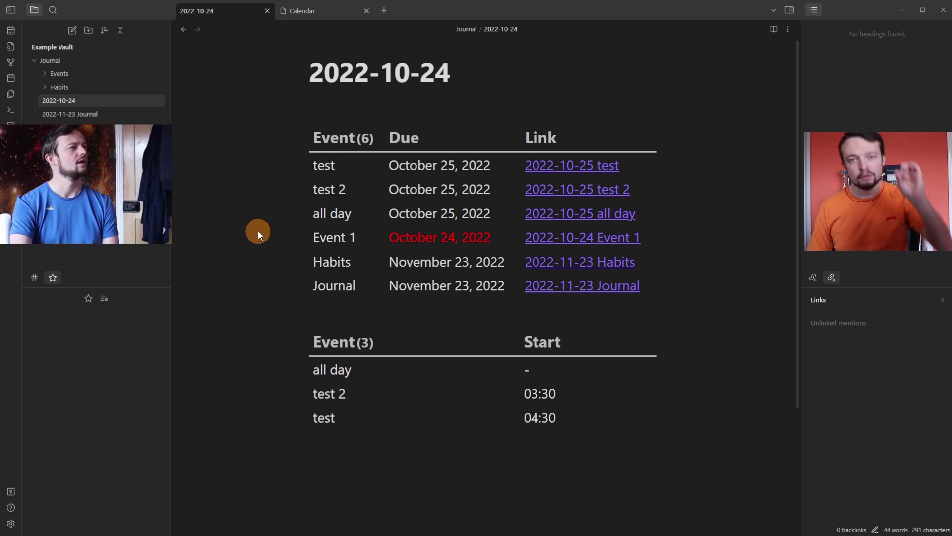
{"action": "key", "text": "alt+Tab"}
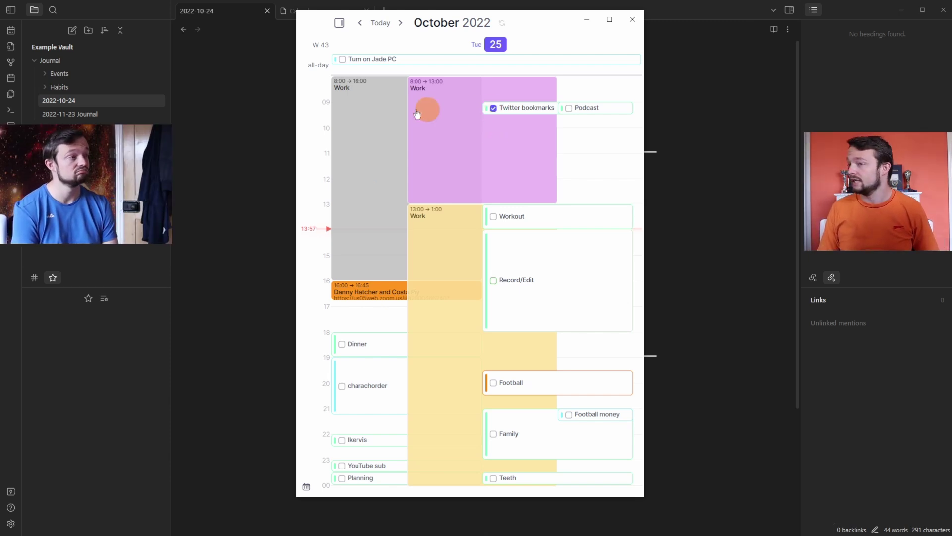
{"action": "left_click", "coordinate": [294, 305]}
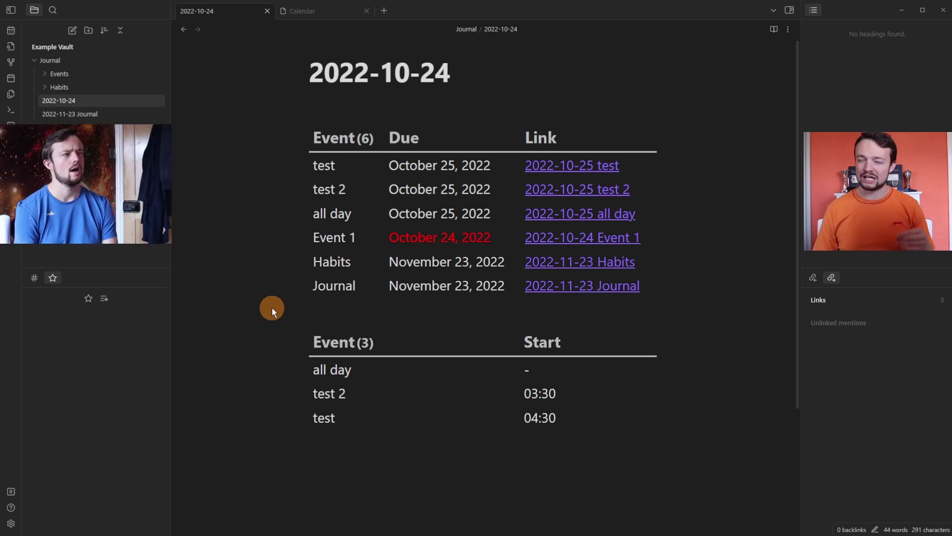
{"action": "scroll", "coordinate": [272, 308], "scroll_direction": "down", "scroll_amount": 2}
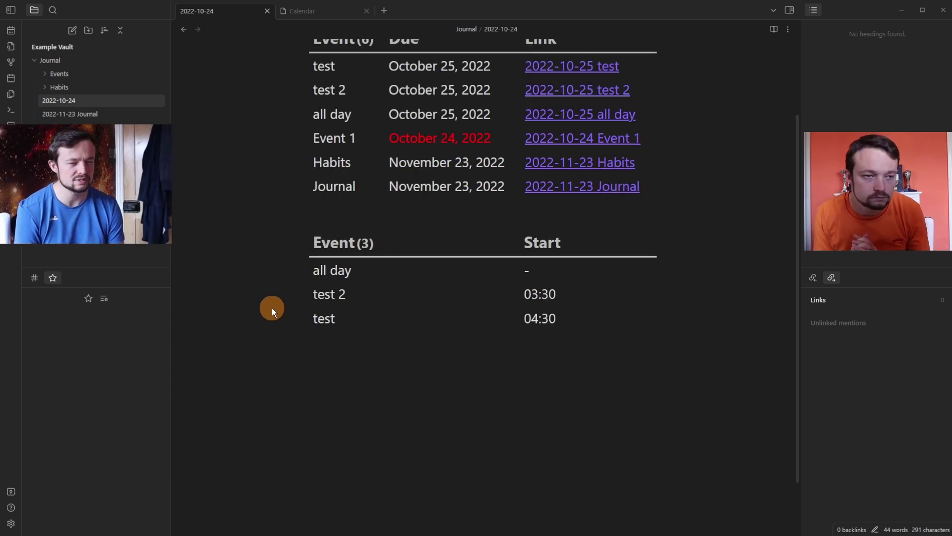